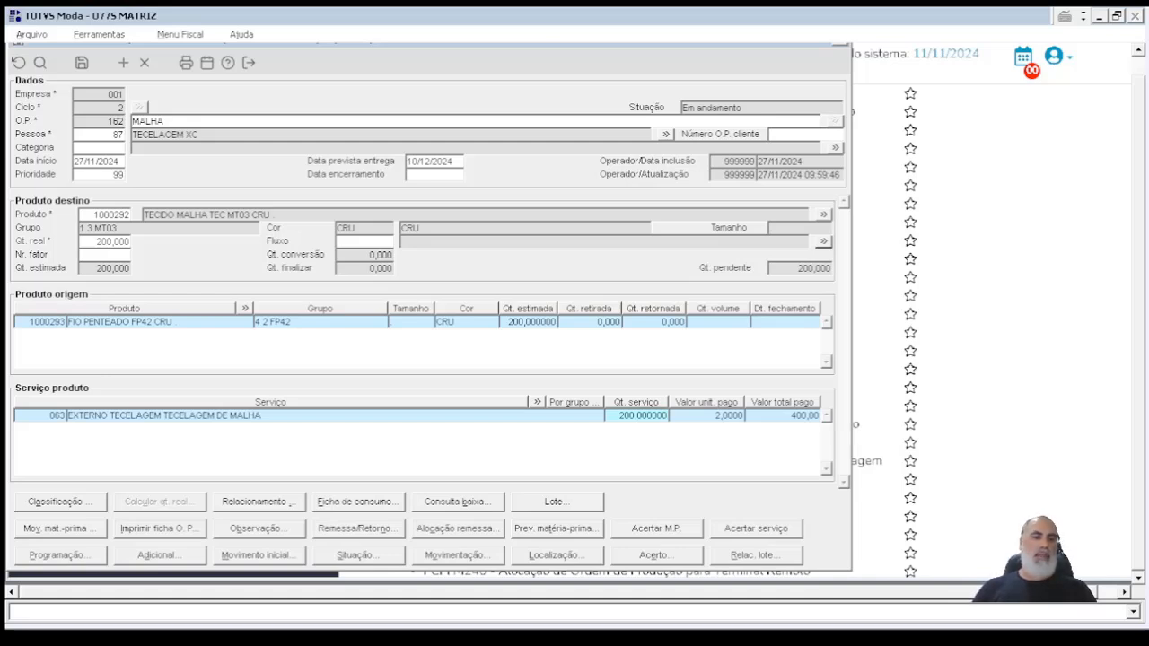
- Remove the INTERNO COSTURA, INTERNO REVISAO and INTERNO ACABAMENTO locations from the production order's programming
click(84, 553)
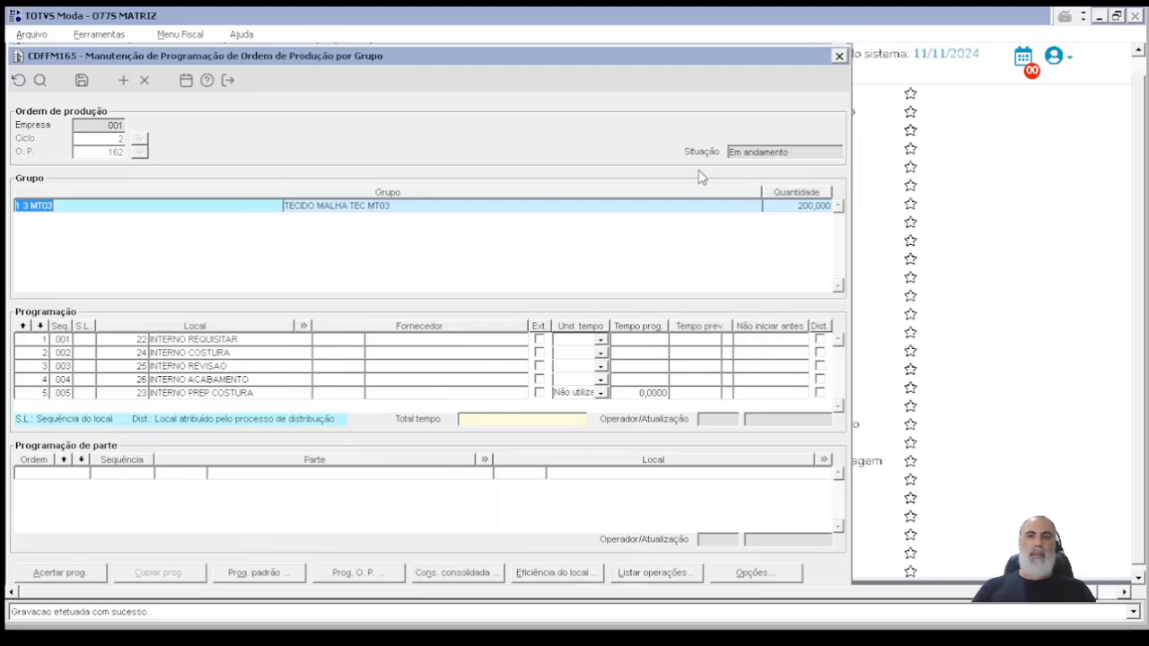
click(236, 340)
click(207, 353)
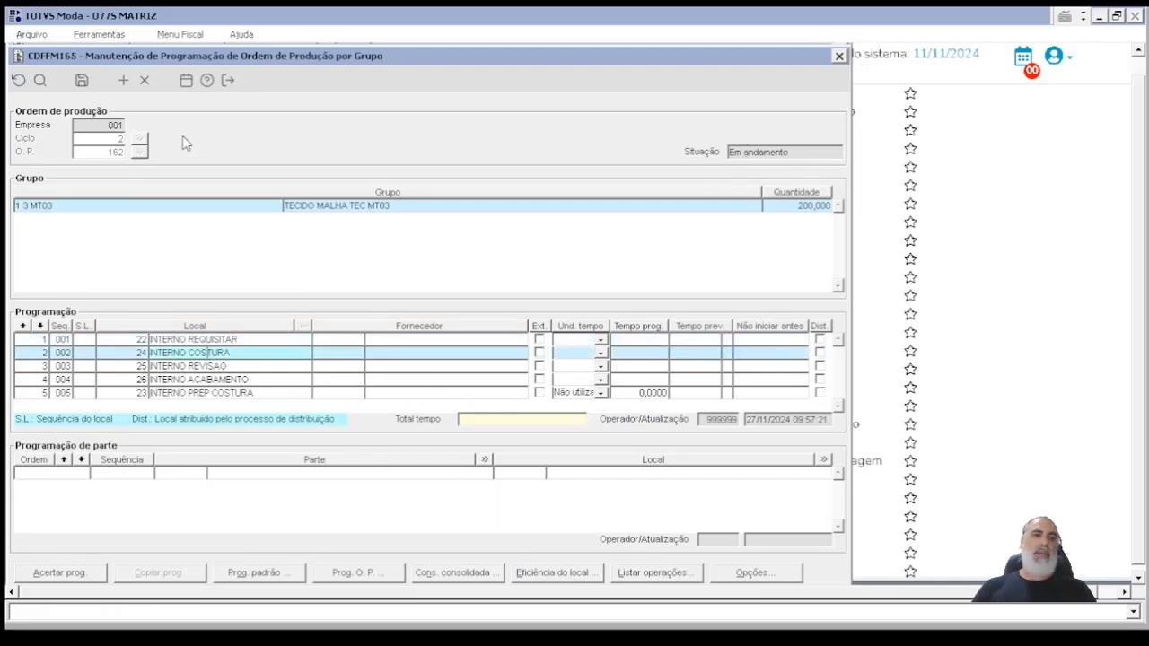
click(144, 80)
click(618, 367)
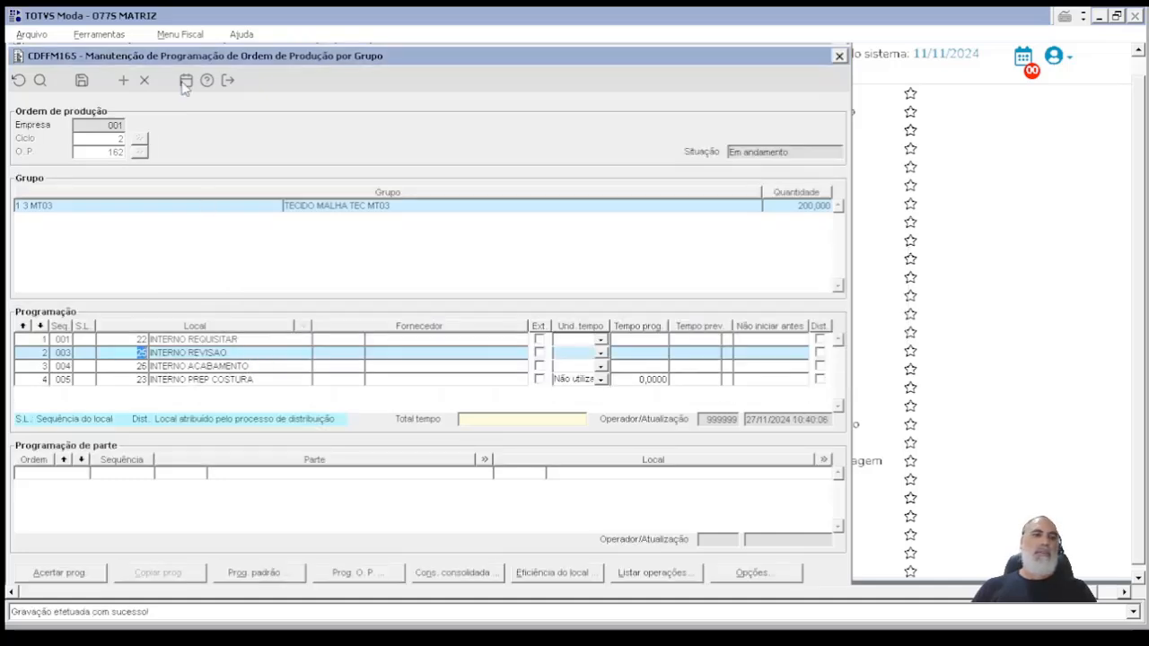
click(144, 80)
click(633, 365)
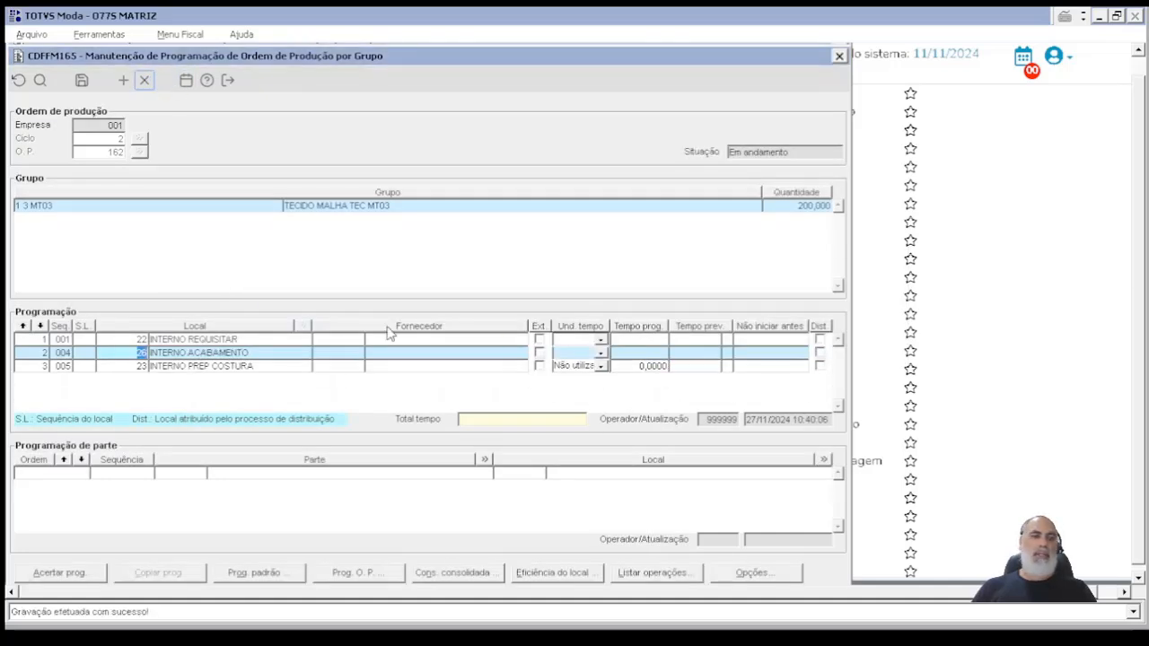
click(143, 79)
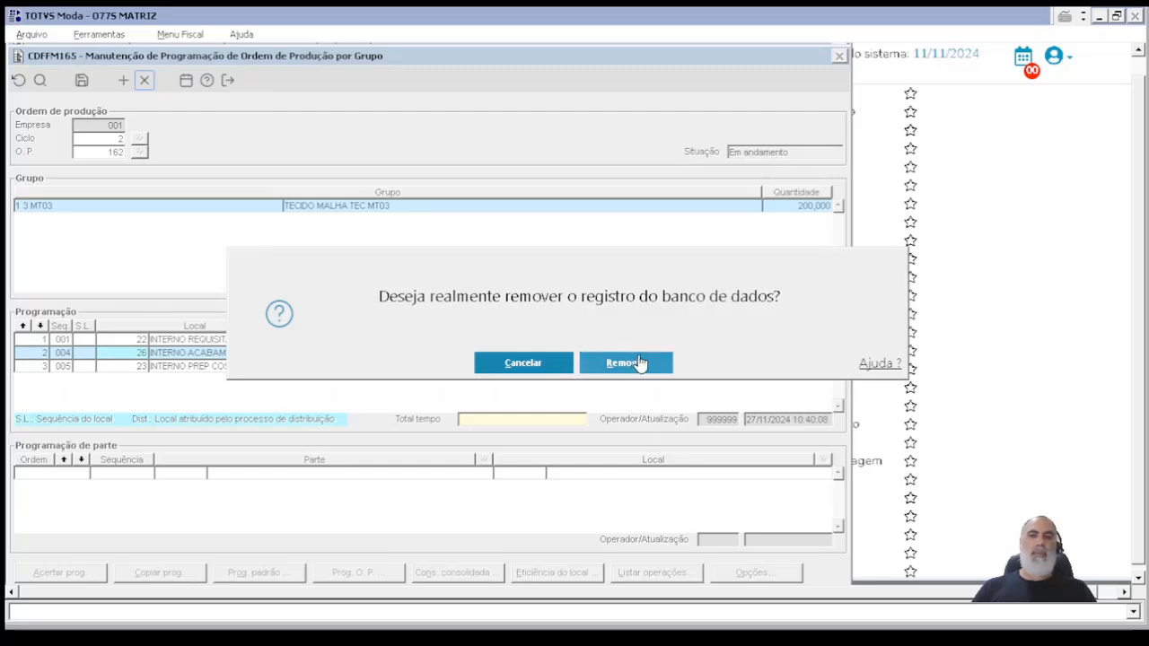
click(623, 362)
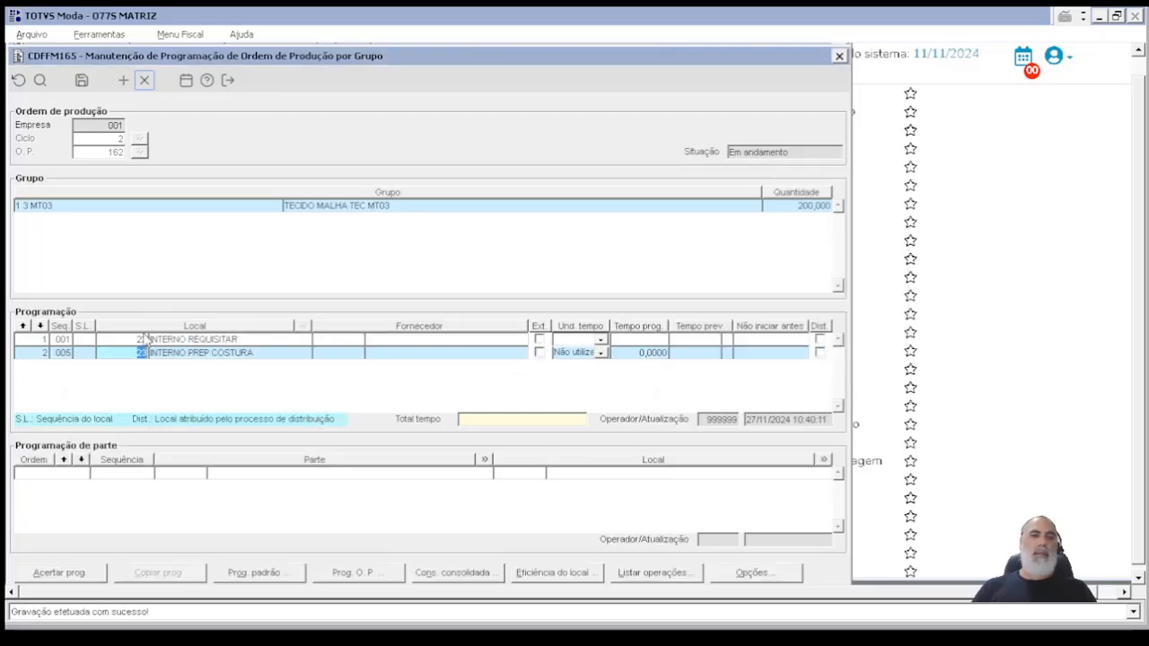
- Insert location 821 EXT TECELAGEM XC, found by searching descriptions for *TECELA, before INTERNO PREP COSTURA, and save the programming
click(123, 80)
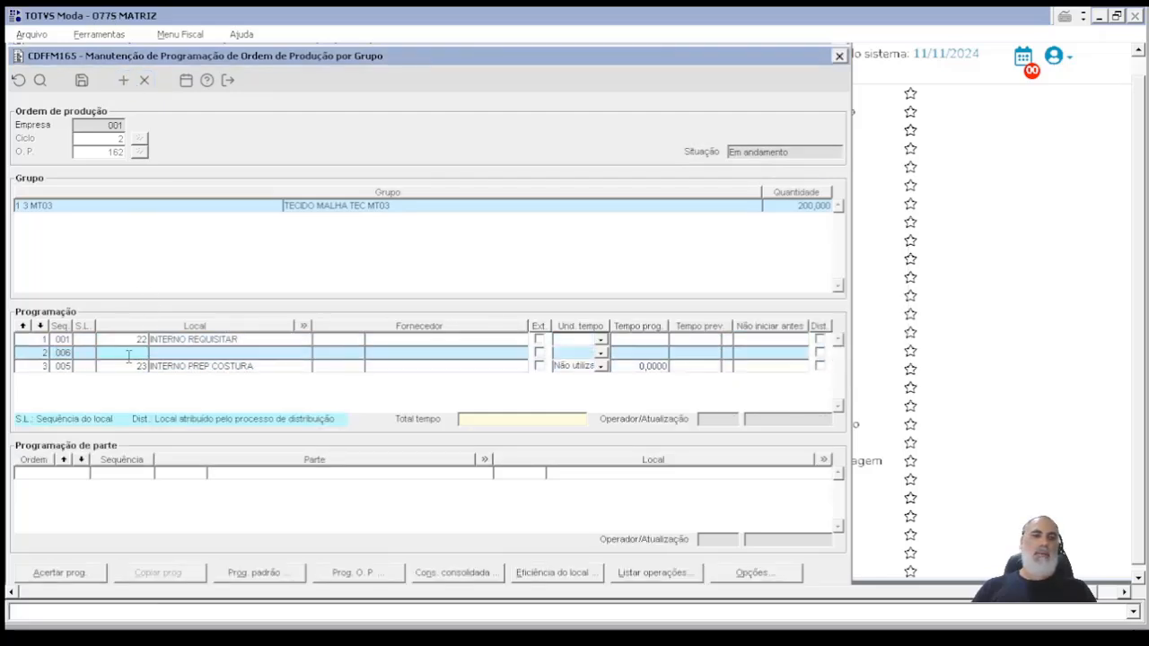
double_click(128, 355)
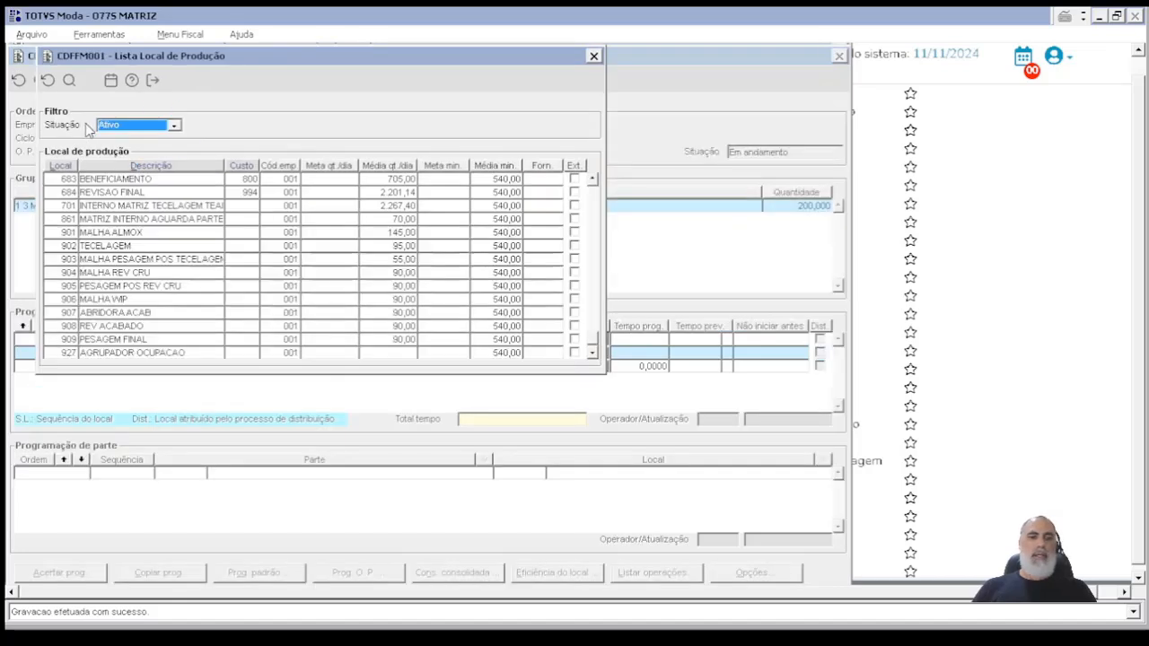
click(130, 177)
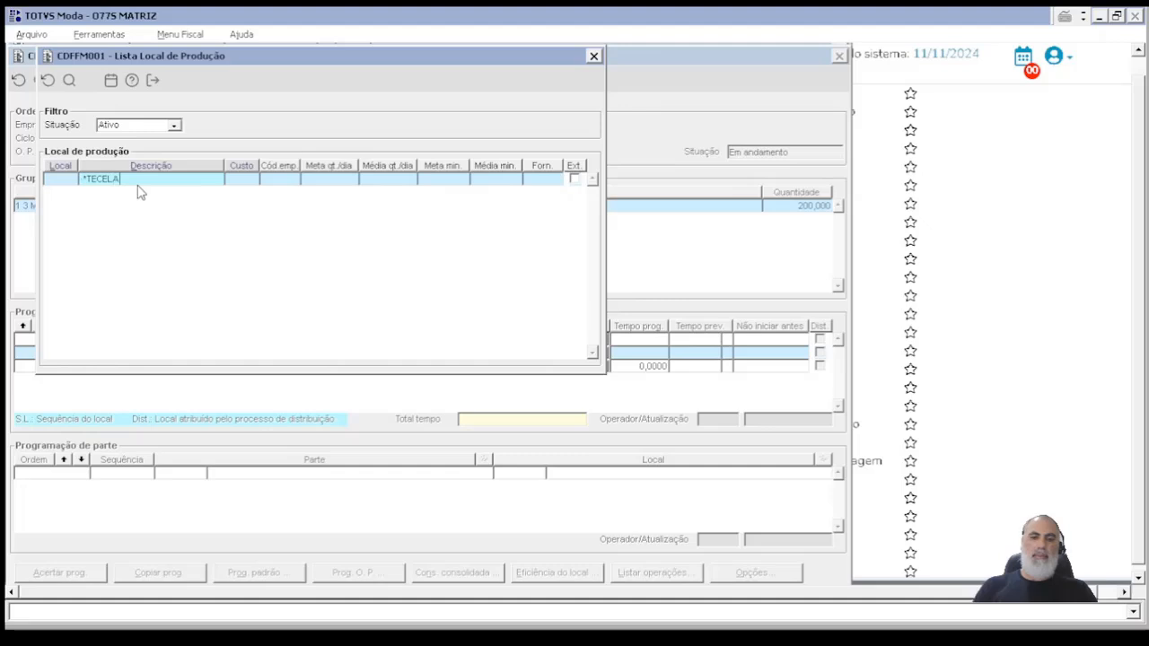
key(Return)
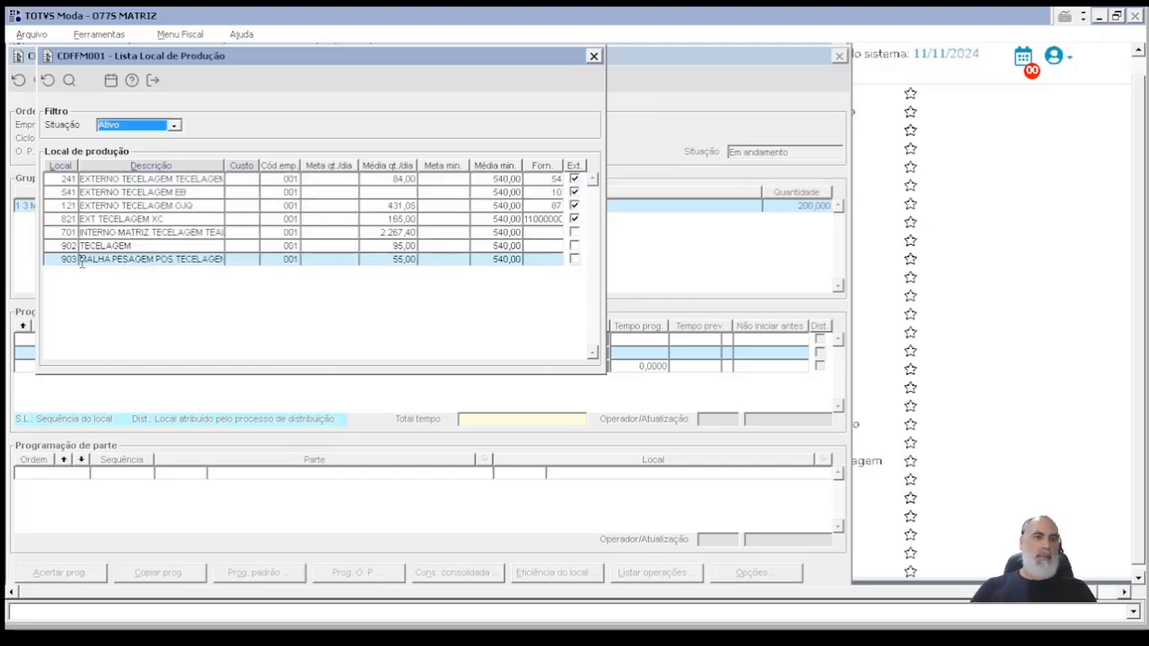
double_click(61, 218)
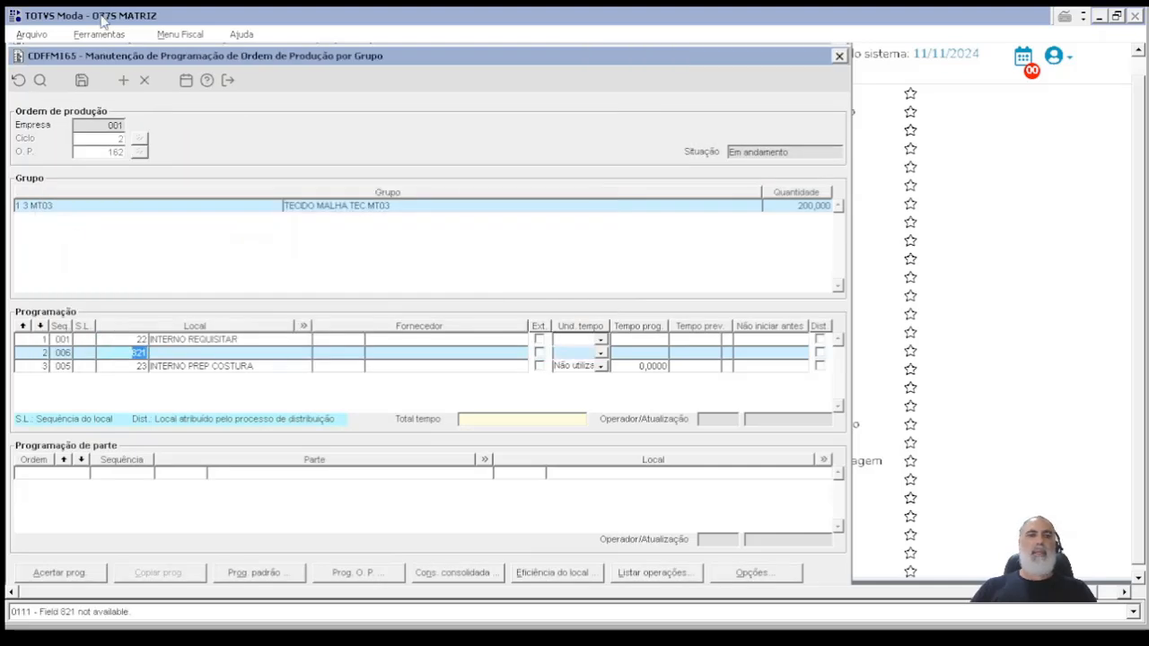
click(82, 82)
click(232, 82)
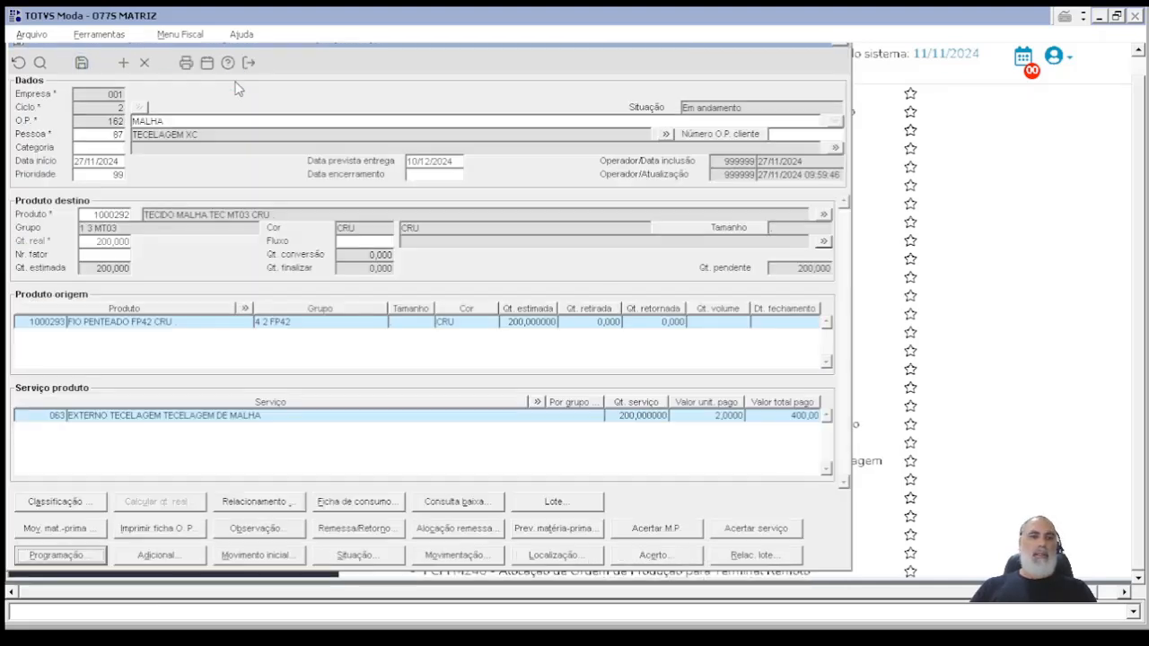
- Reopen the order's programming to check the location sequence and supplier, and return to the order
click(70, 553)
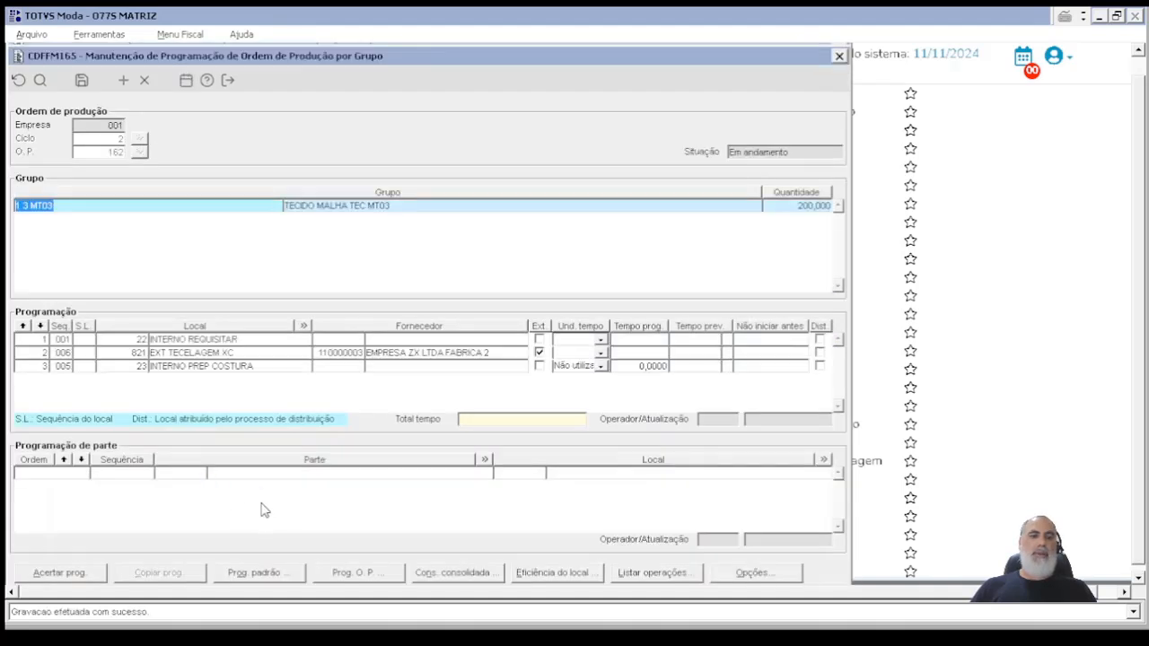
click(260, 341)
click(228, 81)
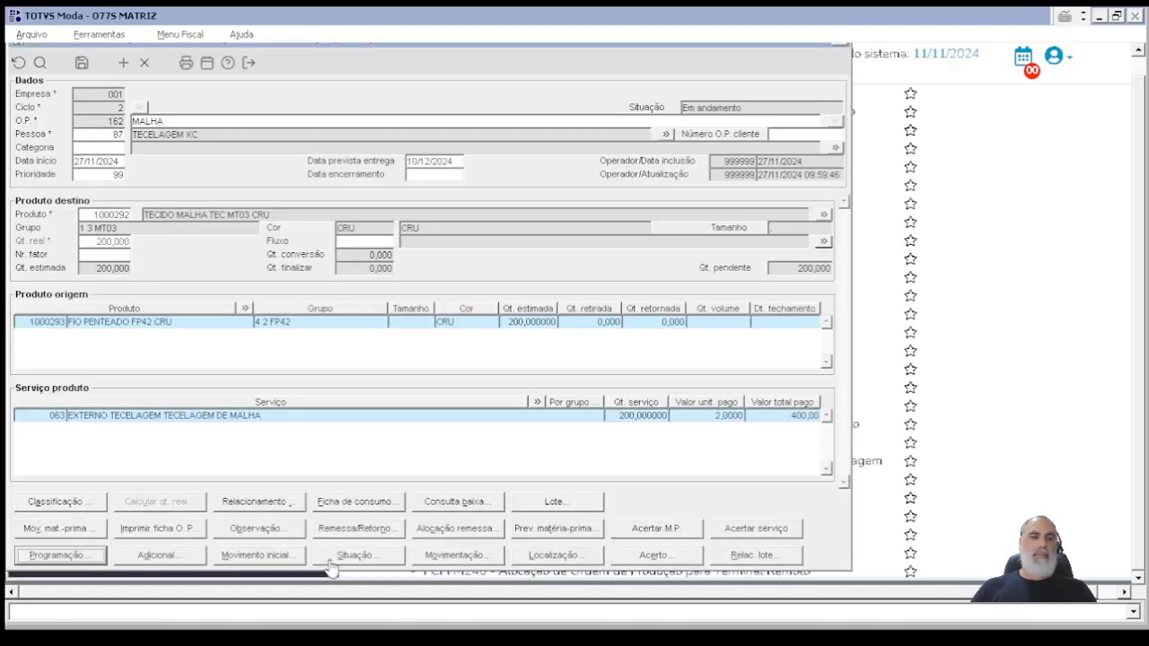
- Review the production order's additional information and its detailed status
click(173, 555)
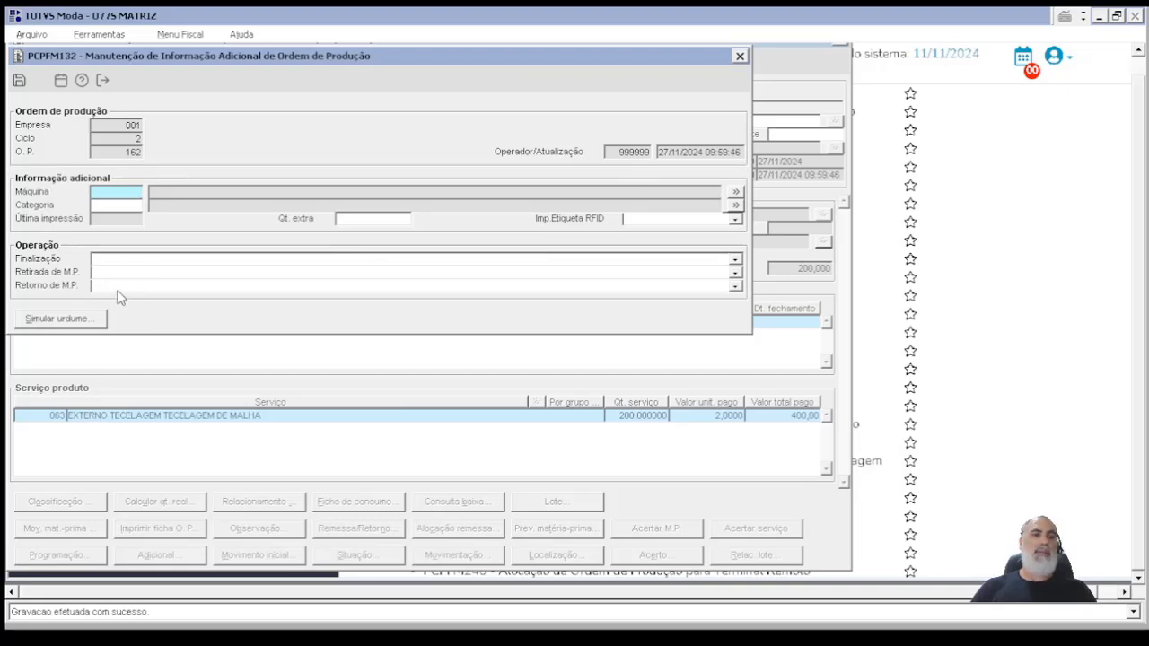
click(103, 81)
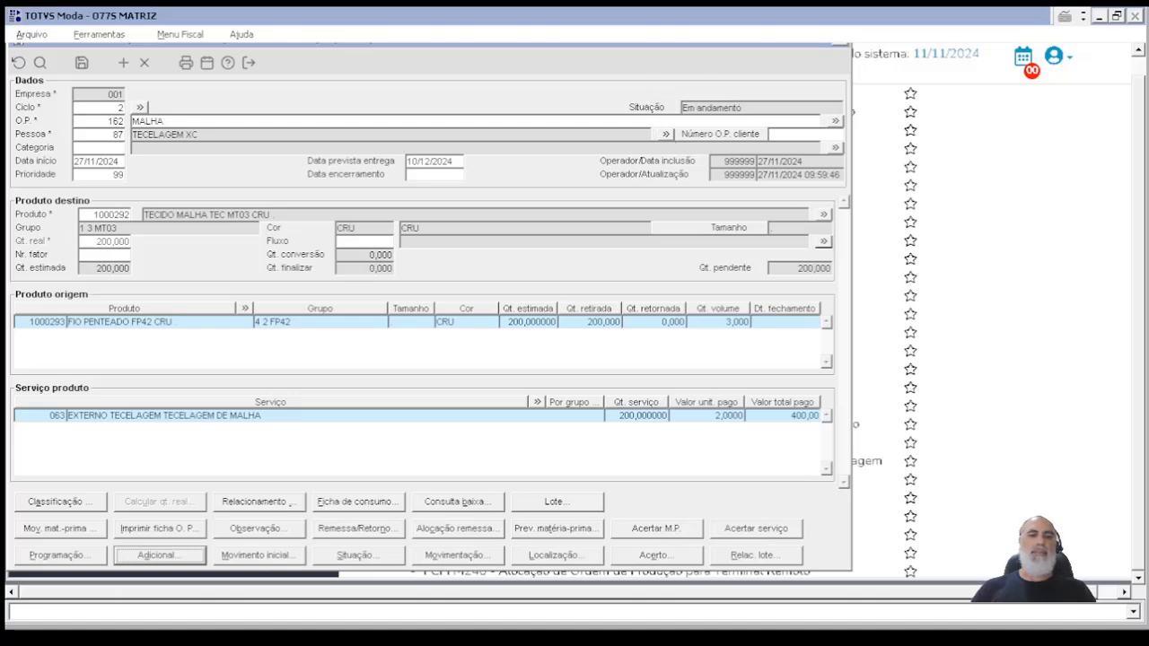
click(355, 555)
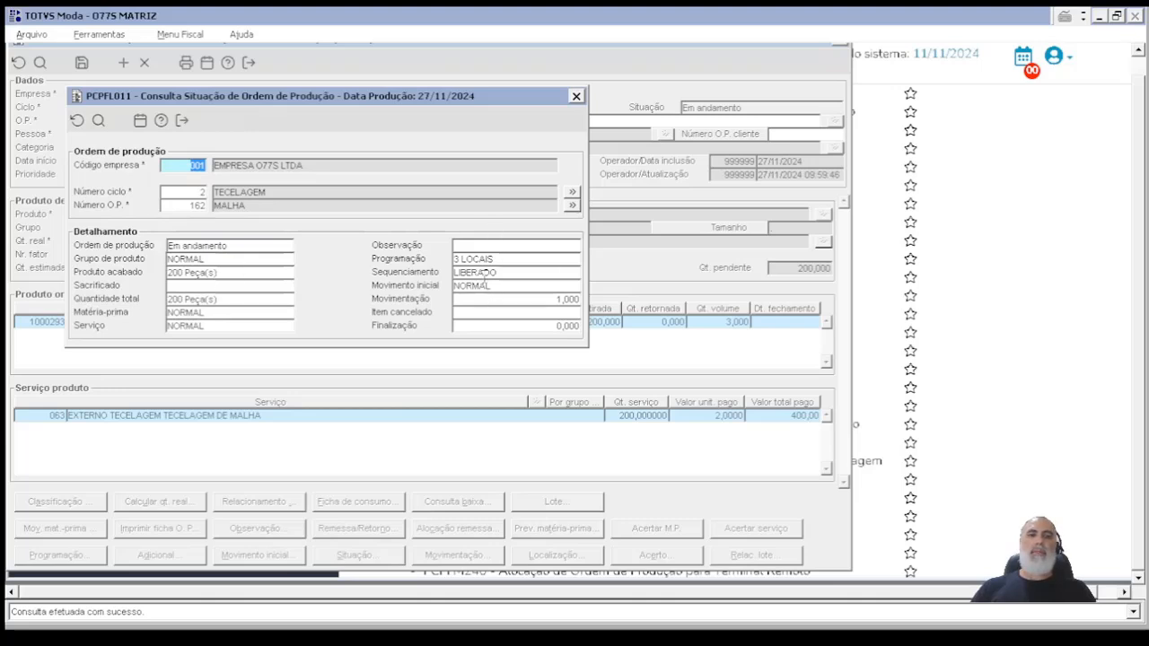
click(575, 95)
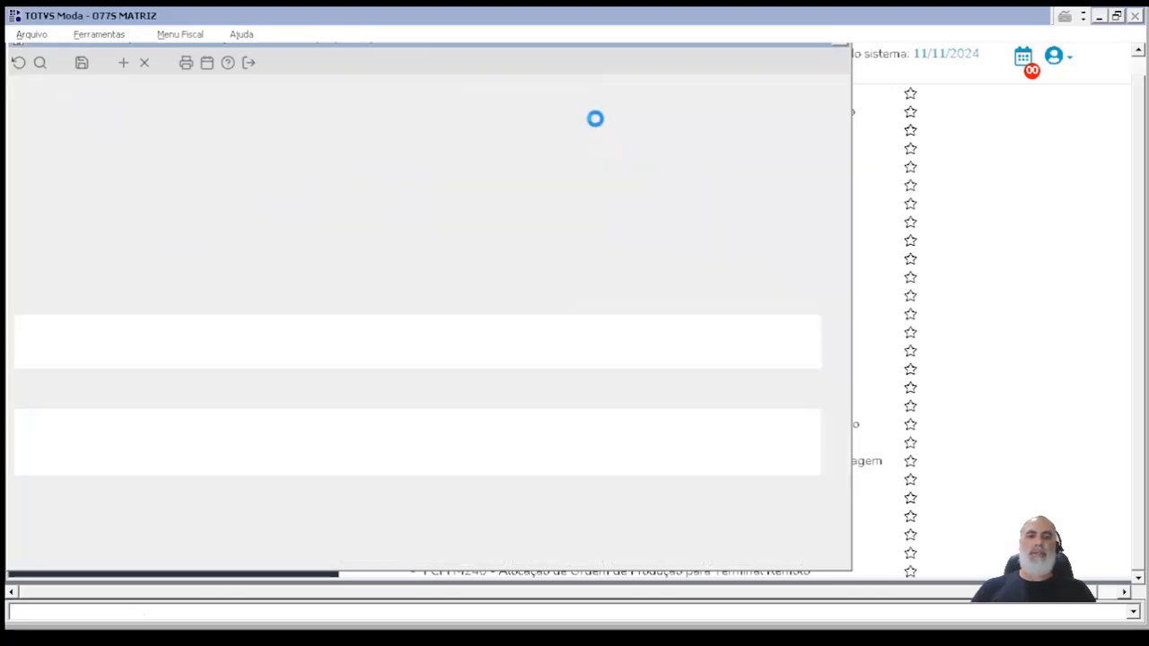
- Examine the production order's movement record for group 1 3 MT03, including its origin and destination
click(471, 558)
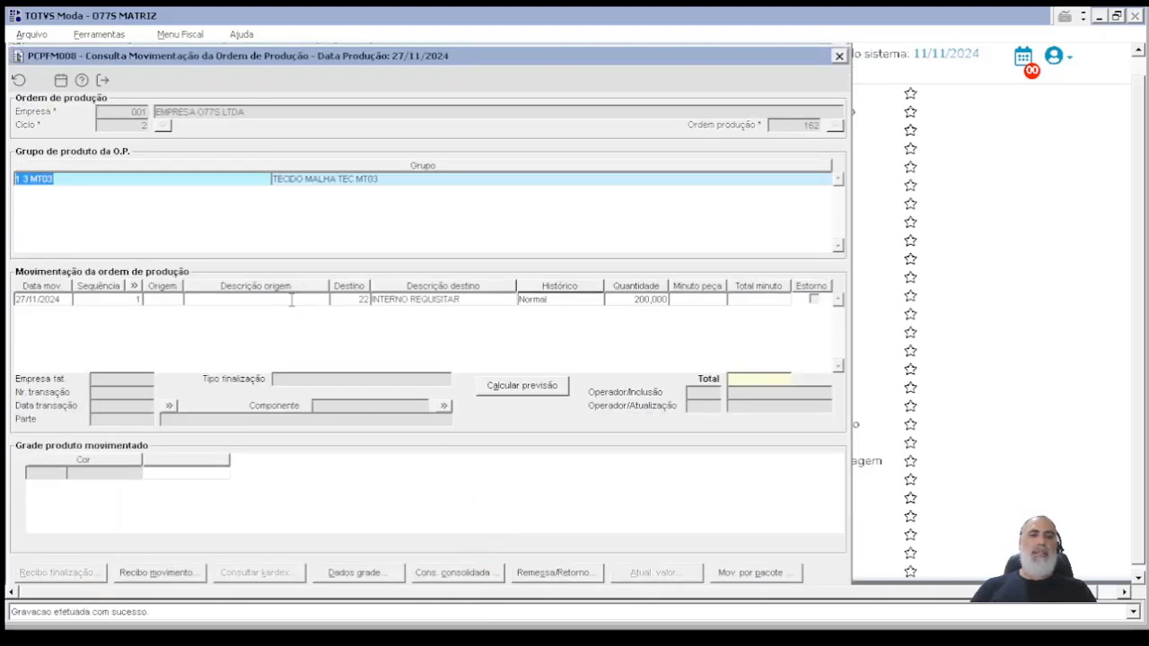
click(291, 300)
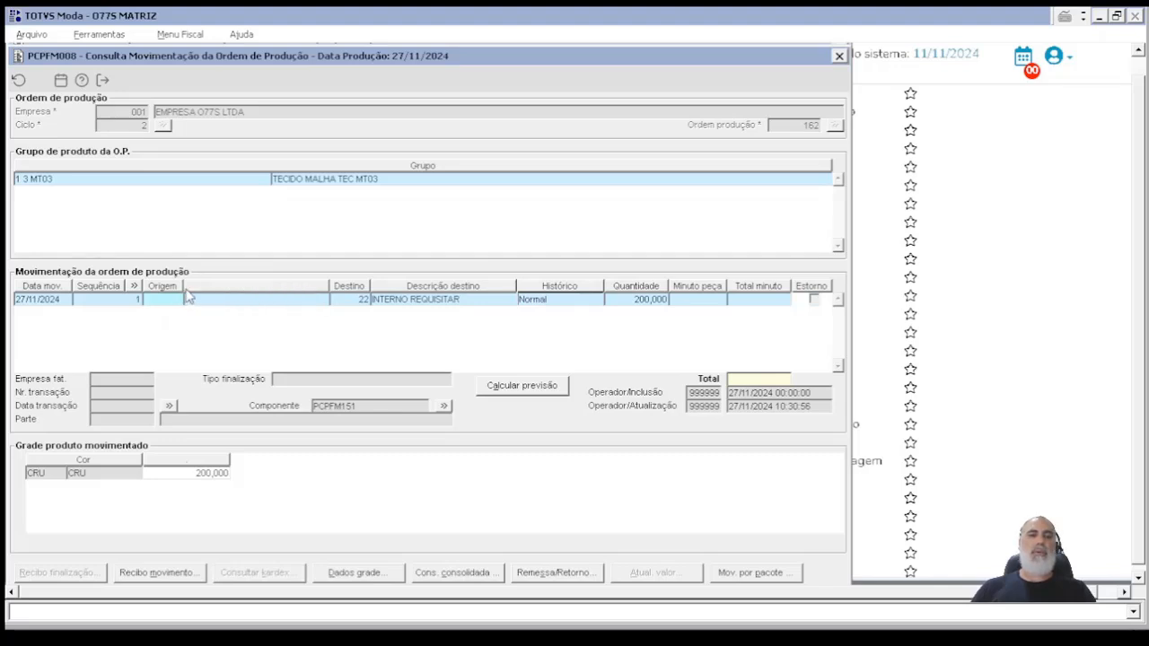
click(103, 80)
- Check the production order's current location and the quantity held there
click(579, 558)
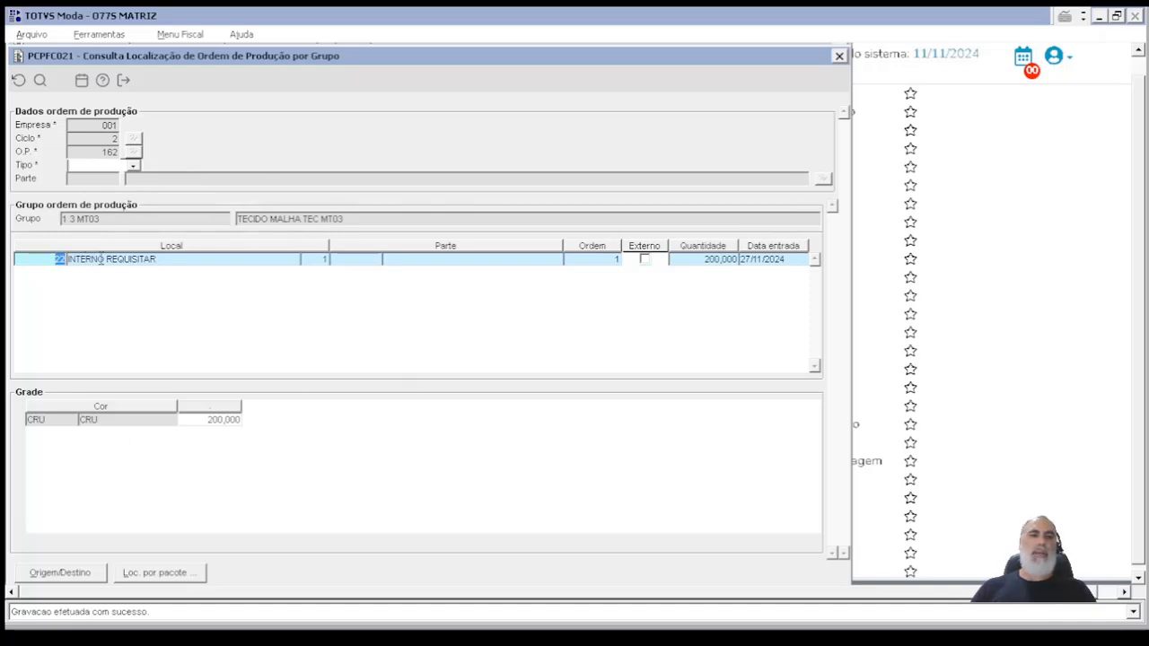
click(714, 258)
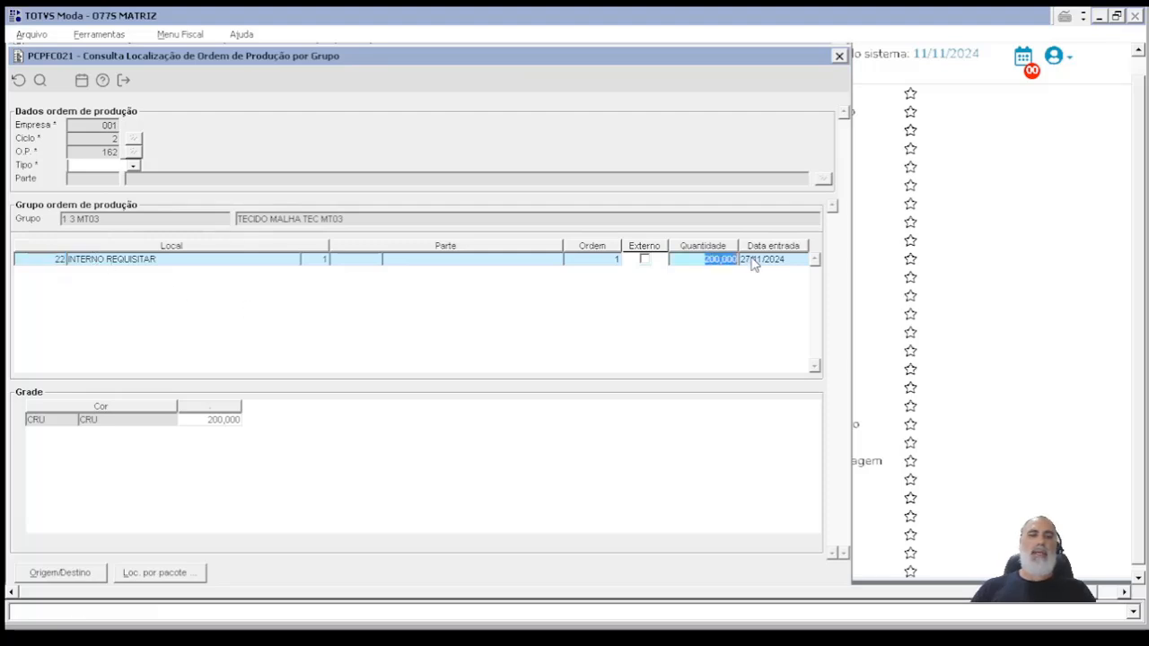
click(125, 80)
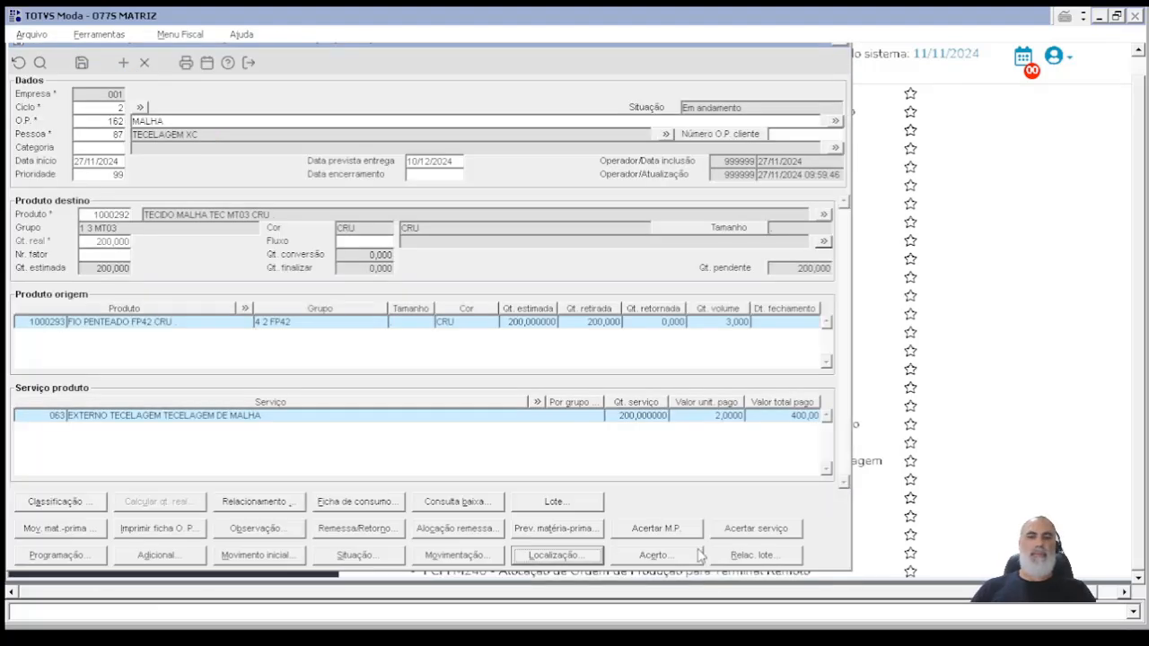
- Enter an actual-quantity adjustment of 120 for product 1000292 at location 22 INTERNO REQUISITAR, and exit without applying it
click(678, 549)
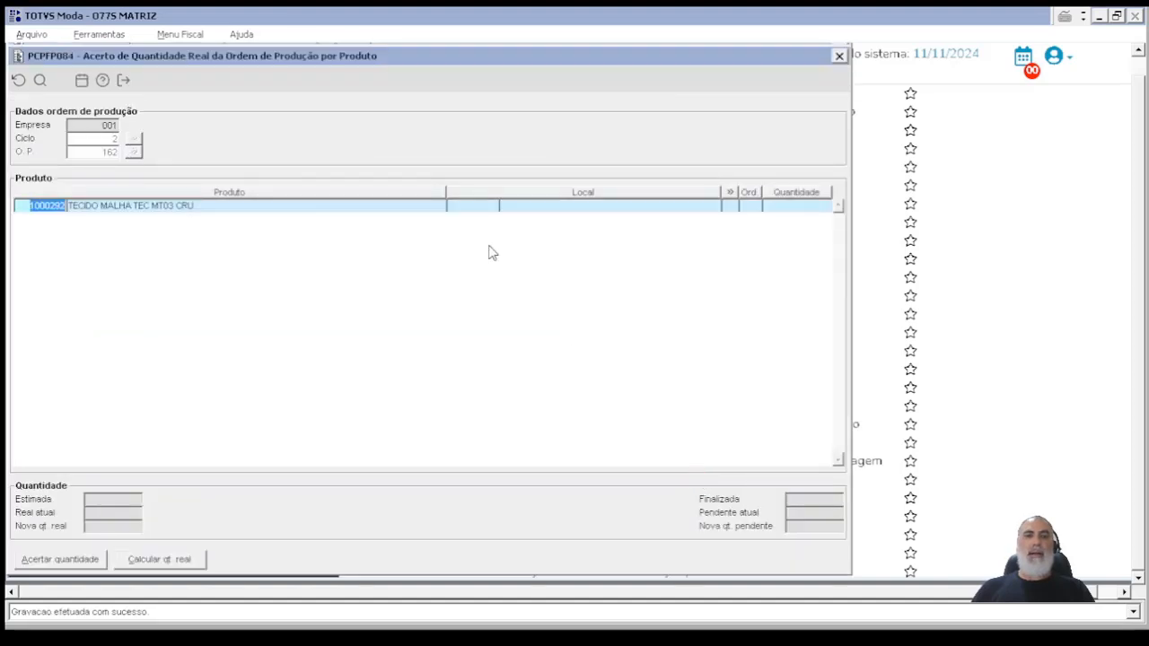
click(482, 206)
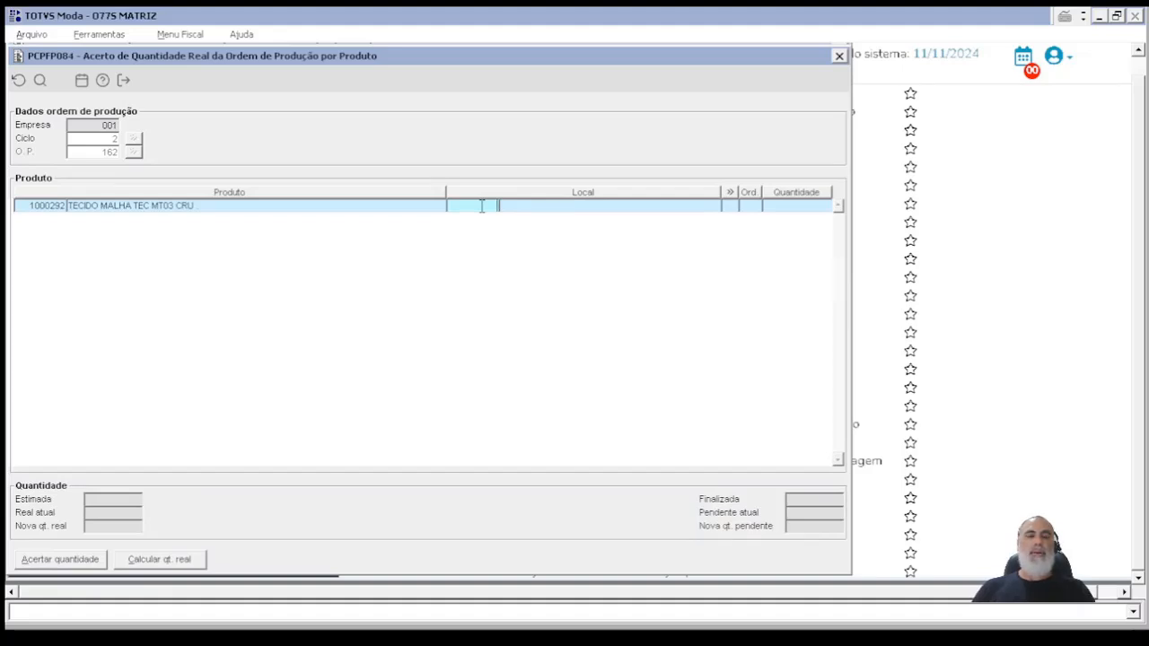
double_click(482, 206)
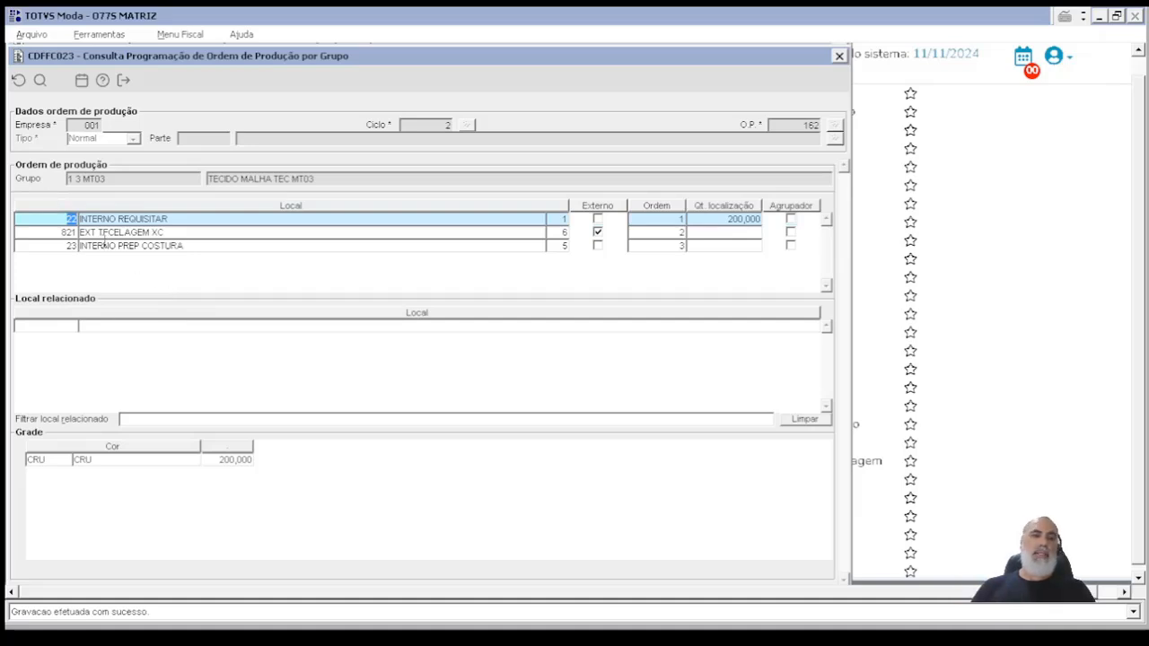
double_click(70, 219)
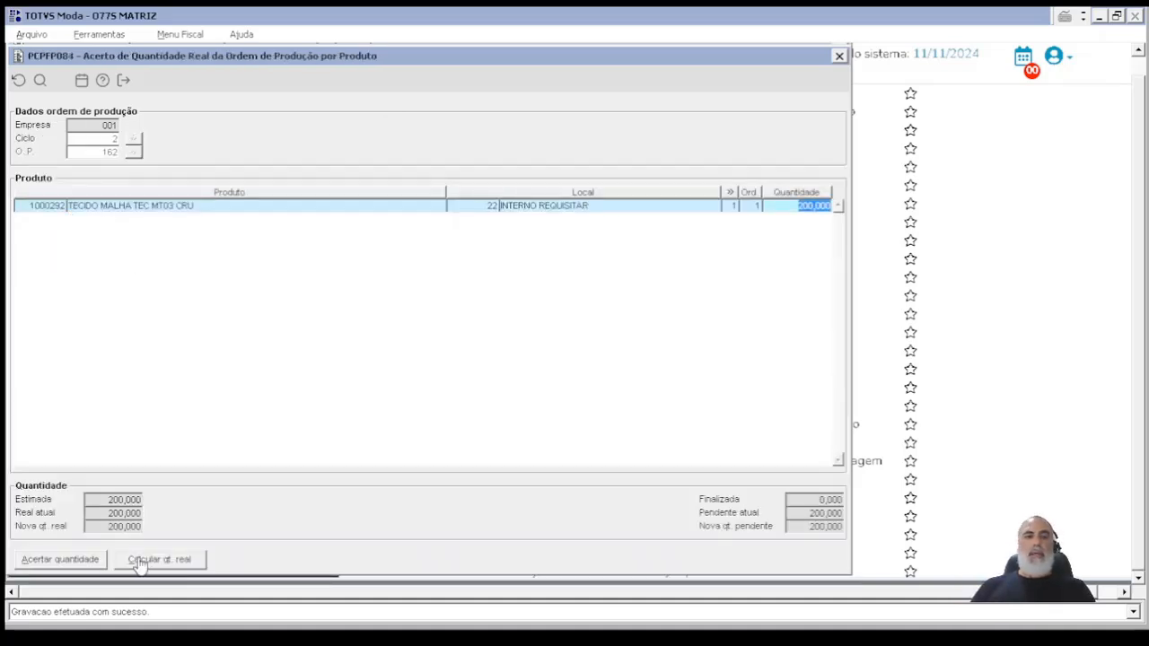
text(1)
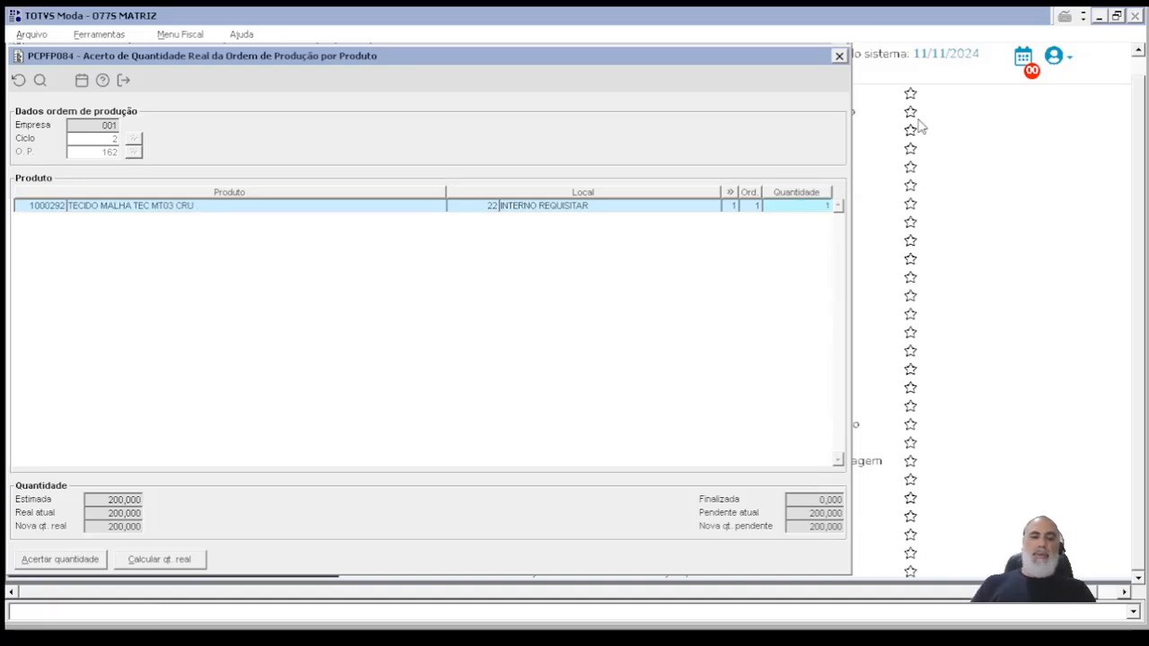
text(20)
key(Return)
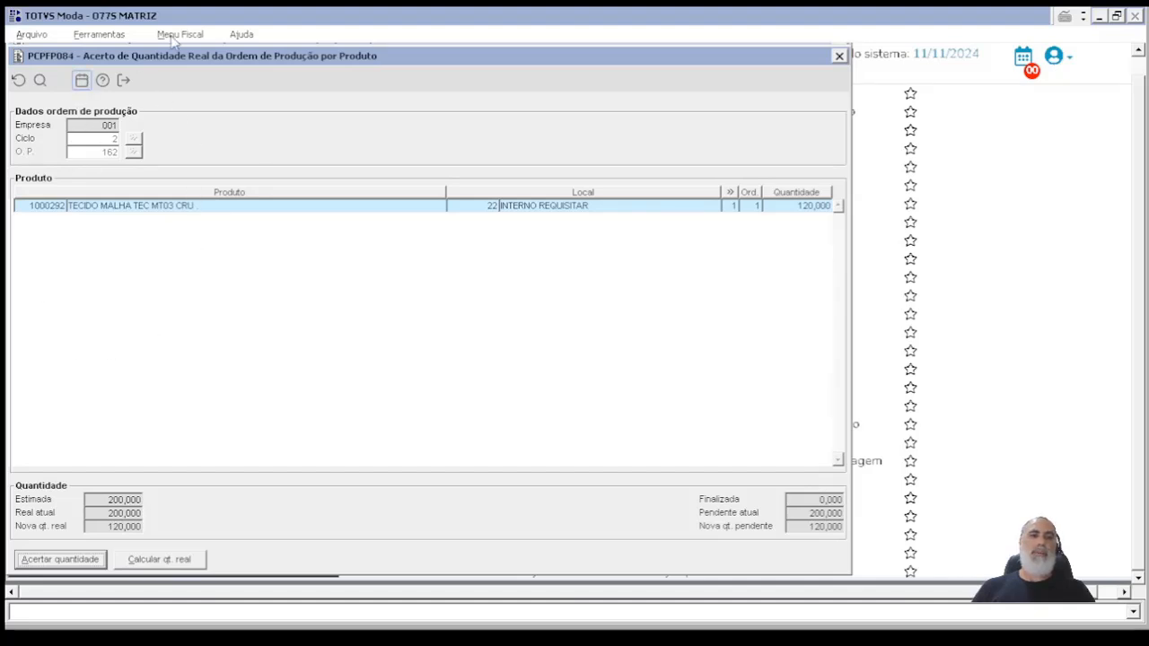
click(125, 81)
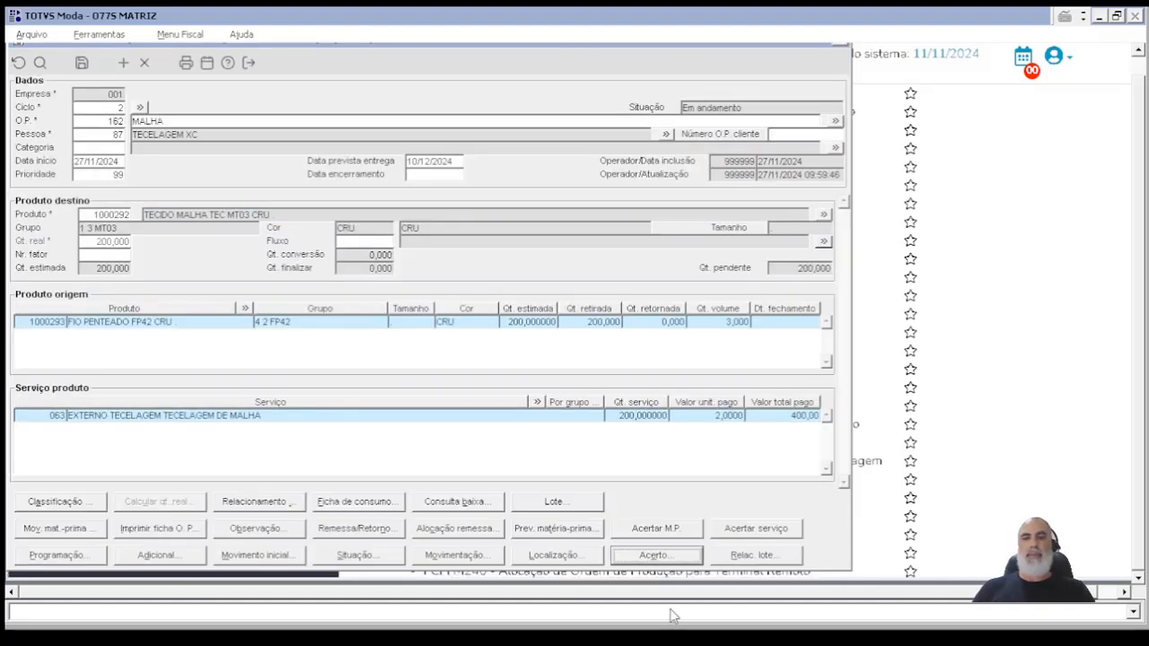
- Query the lot items of source product 1000293 available for linking to the production order
click(761, 555)
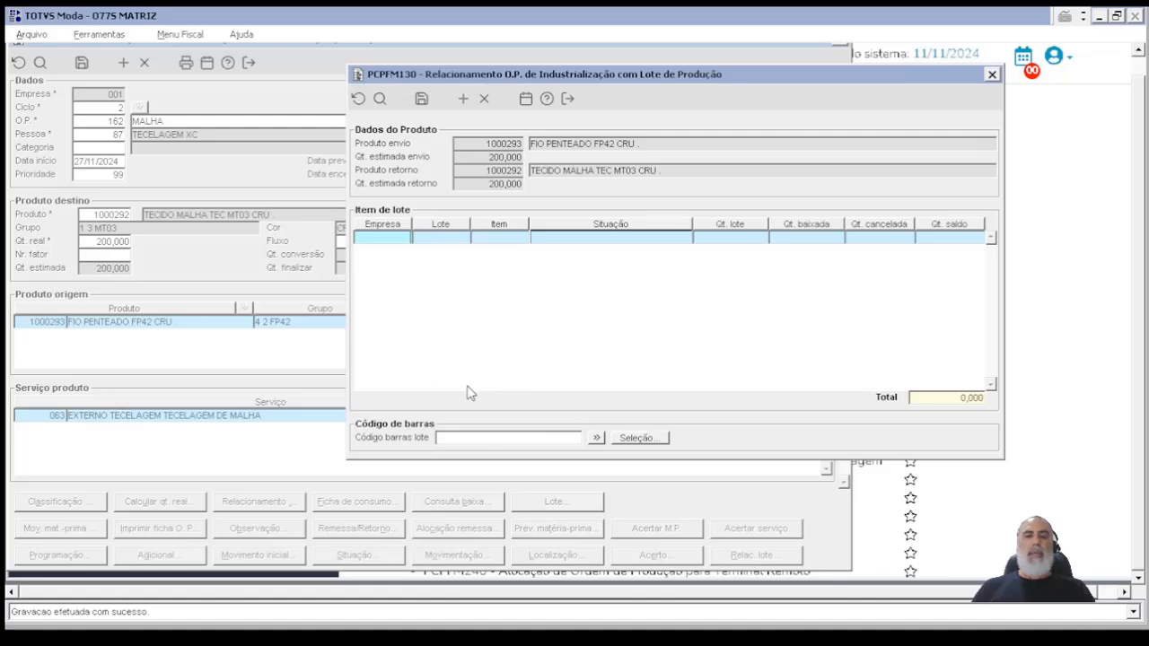
click(661, 146)
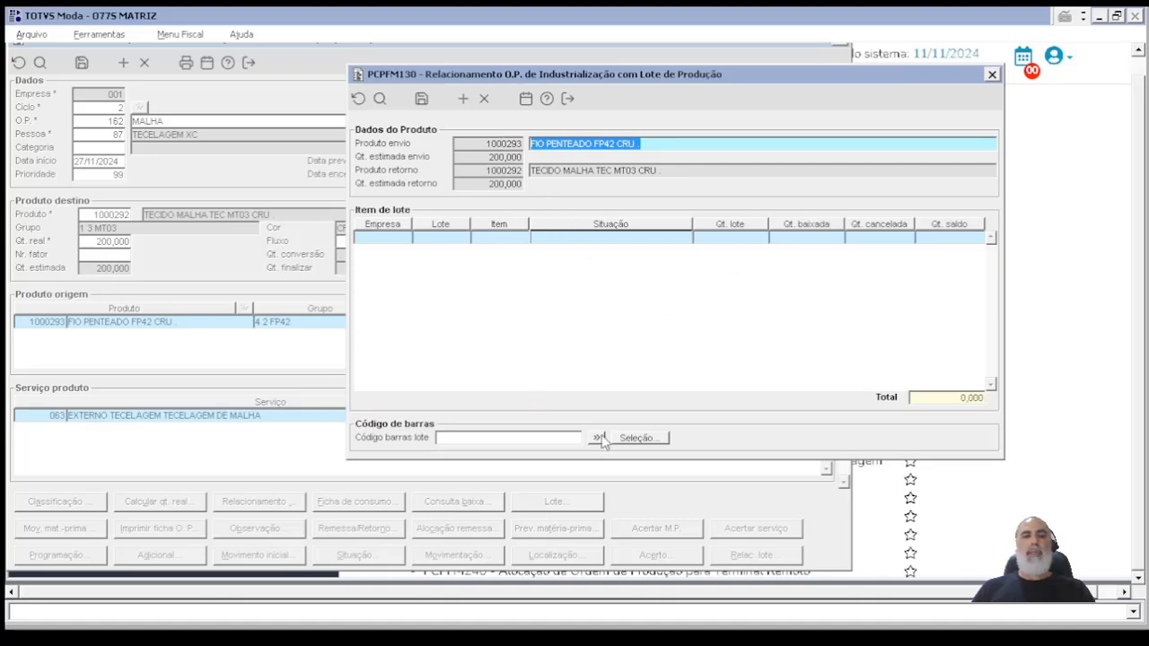
click(639, 437)
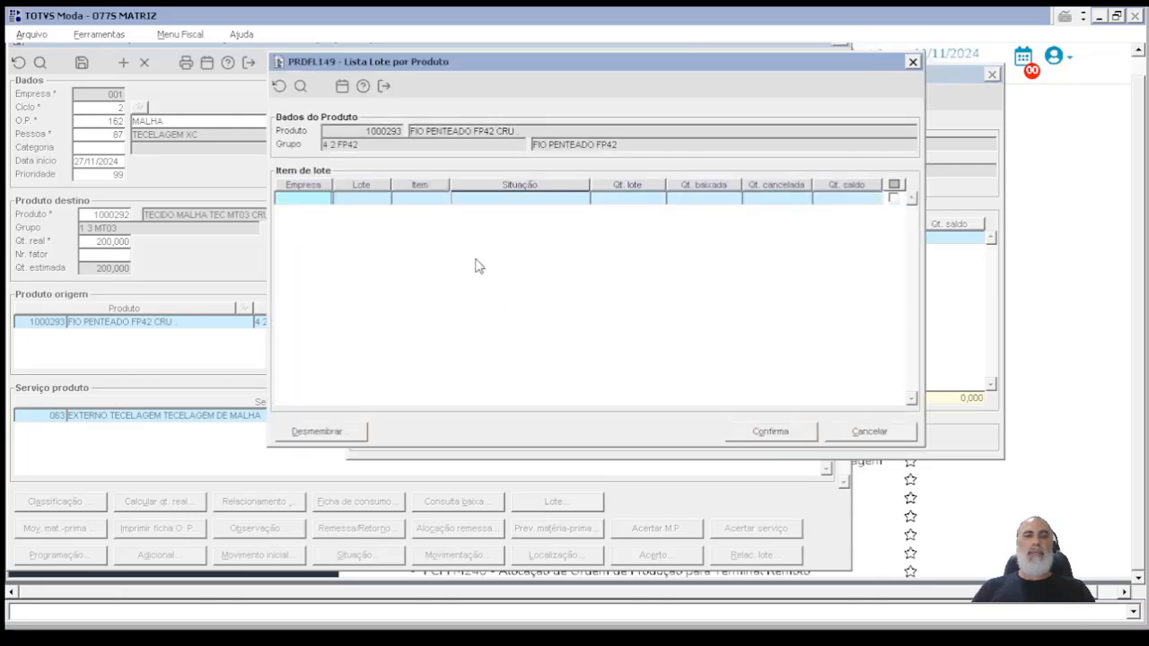
click(300, 85)
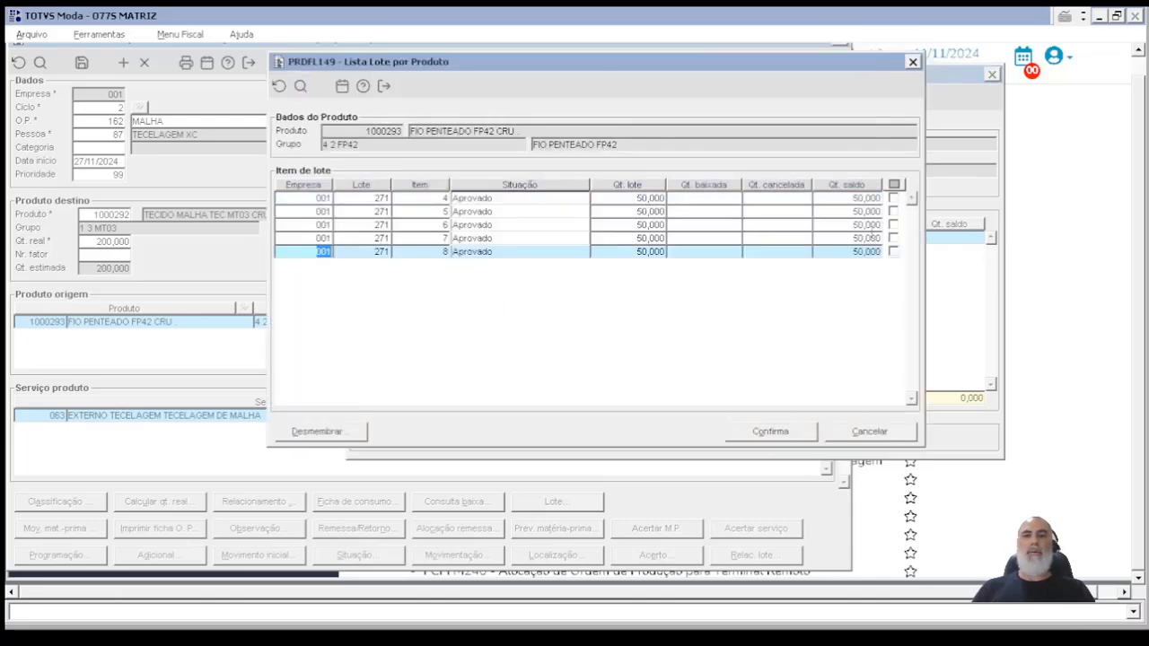
- Mark items 8 and 6 of lot 271 for linking, and exit without confirming the selection
click(893, 253)
click(893, 225)
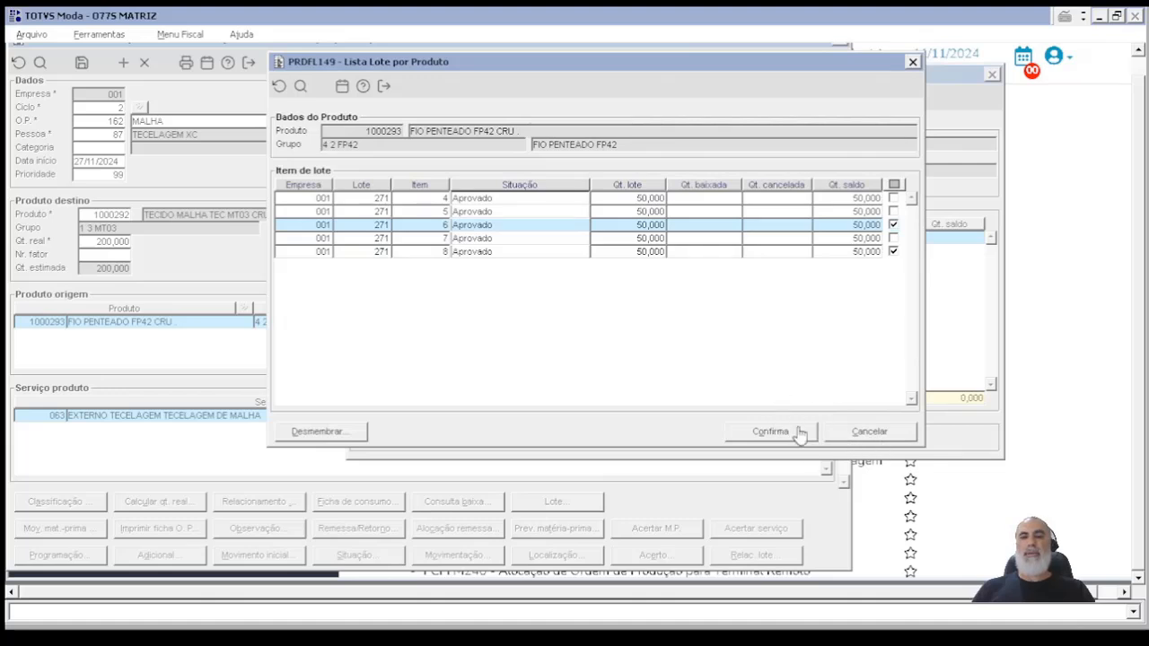
click(869, 434)
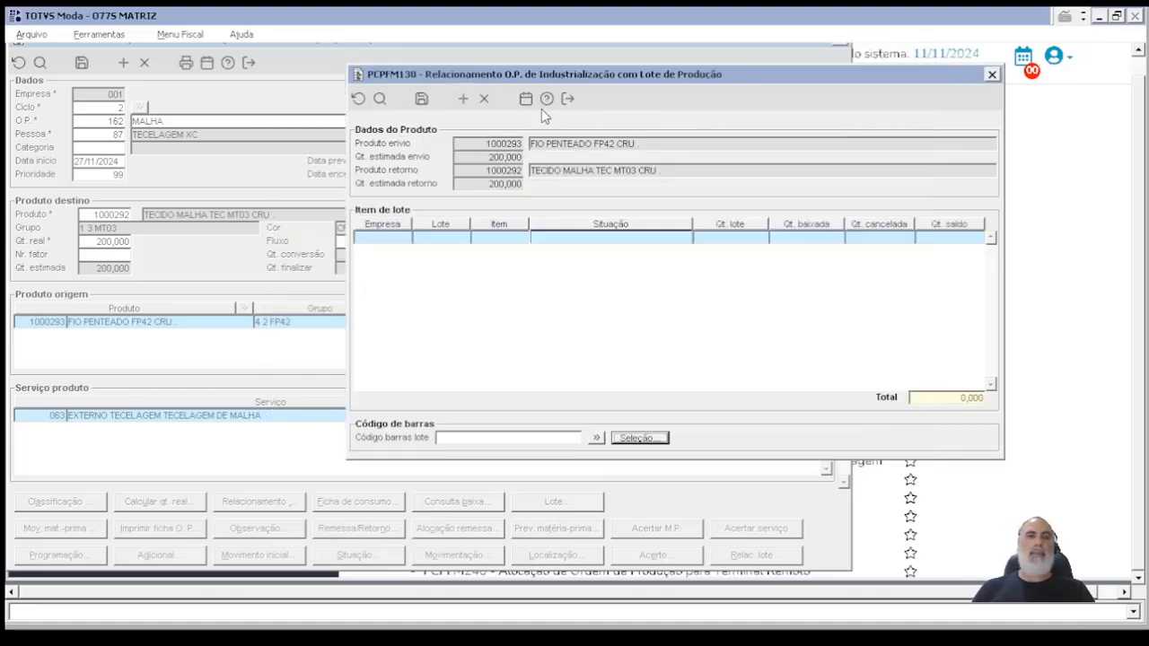
click(566, 99)
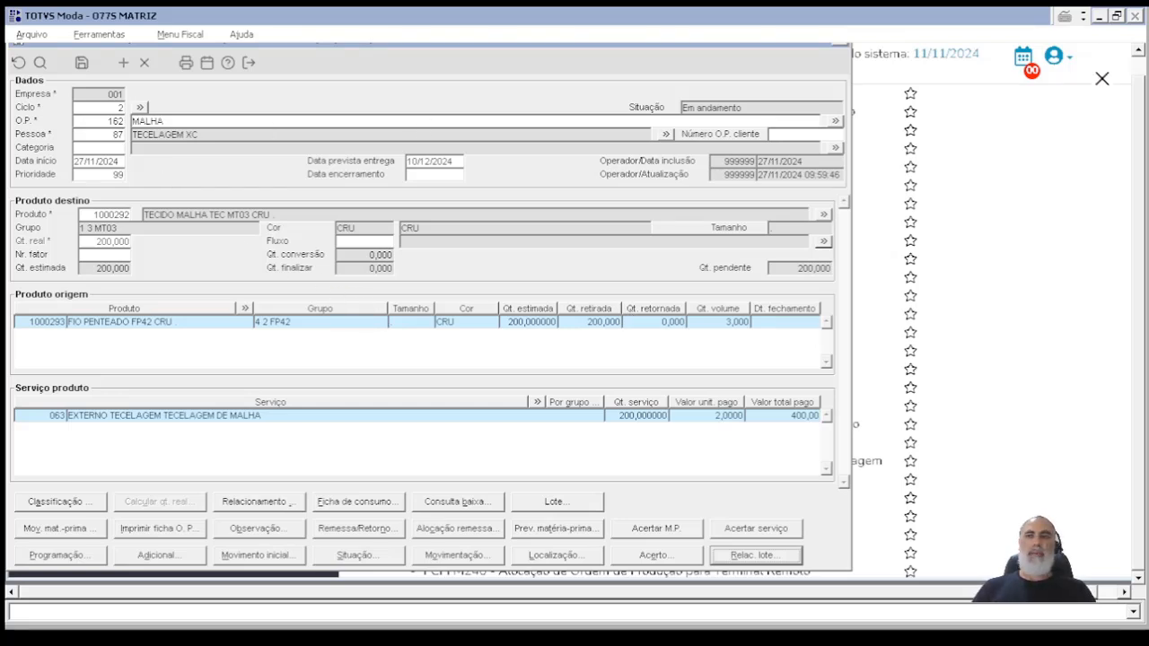
- Clear the production order form and query all categories in the production order category list
click(1137, 65)
key(F2)
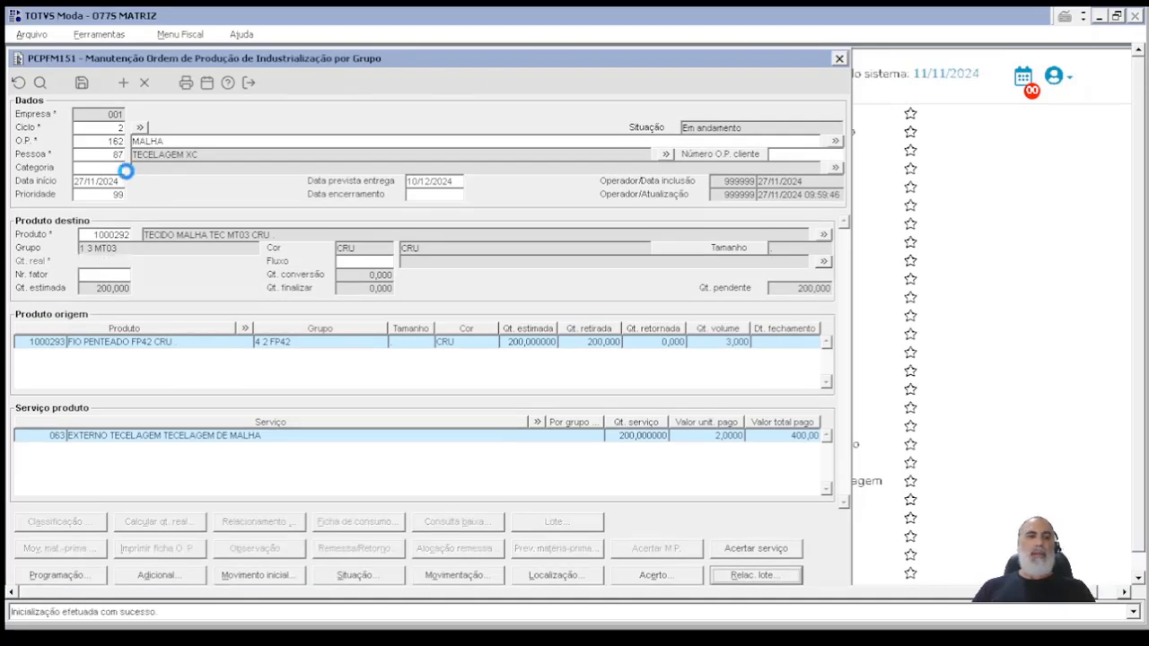
double_click(114, 168)
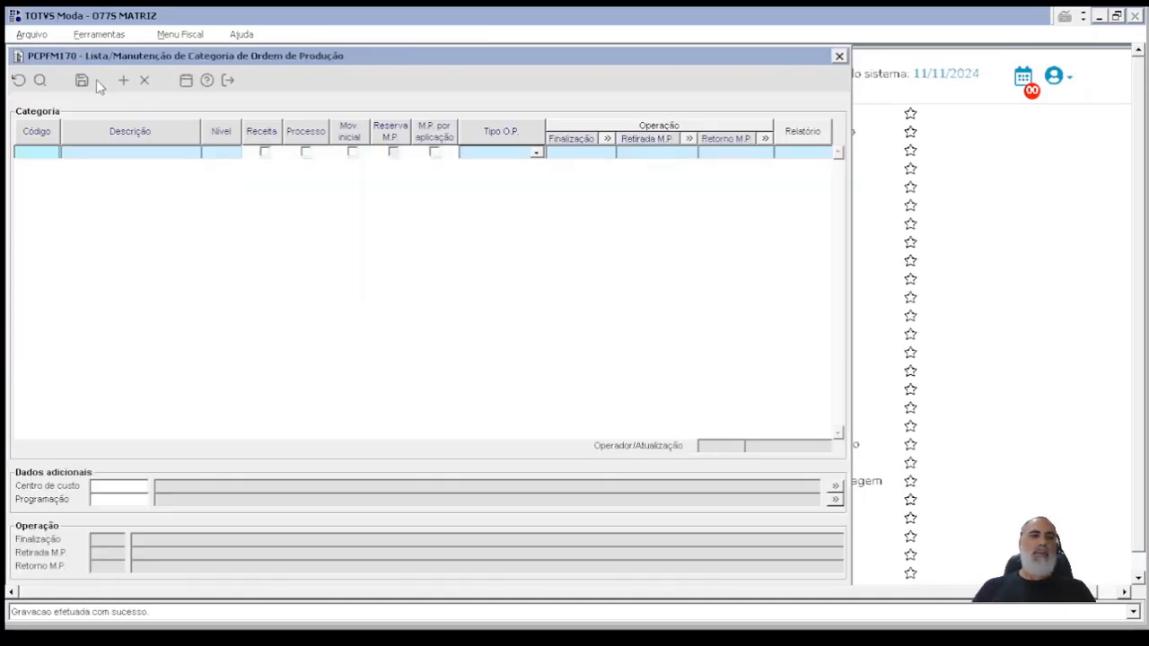
click(39, 80)
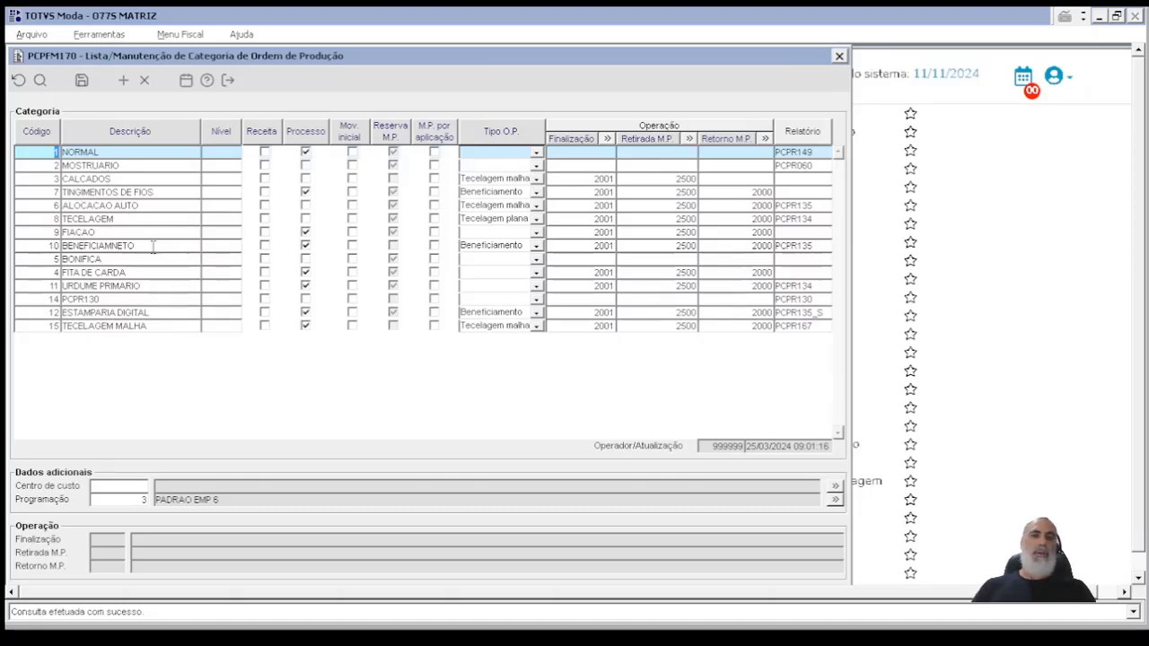
- Examine category 6 ALOCACAO AUTO and its operations for finishing, raw-material withdrawal and raw-material return
click(43, 208)
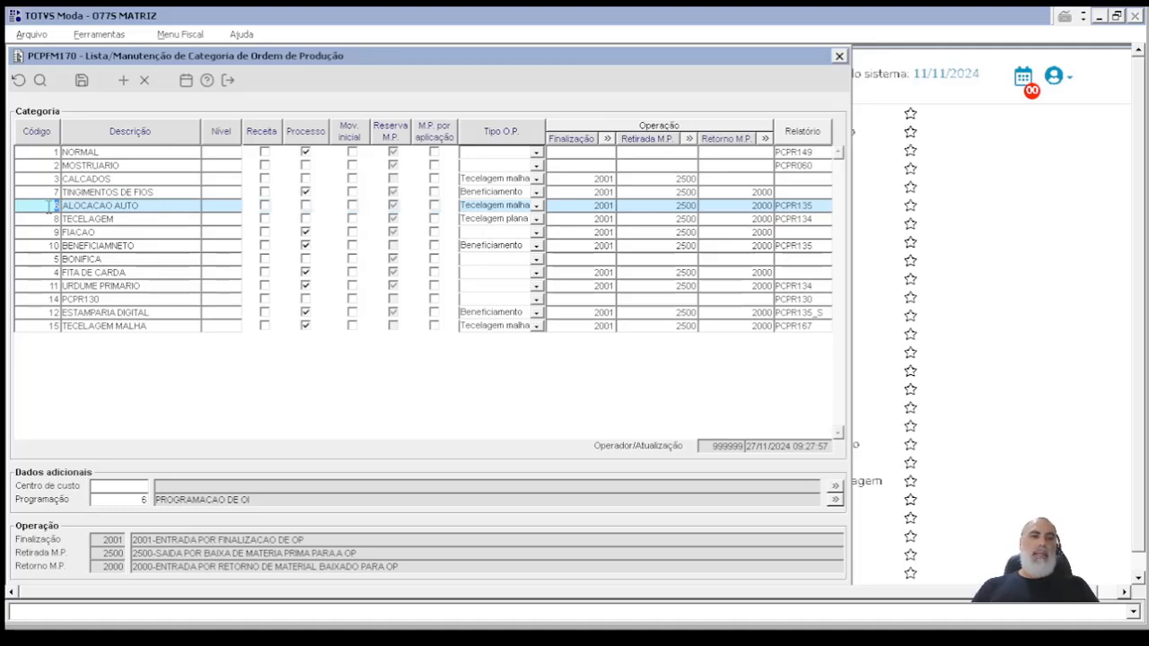
click(148, 205)
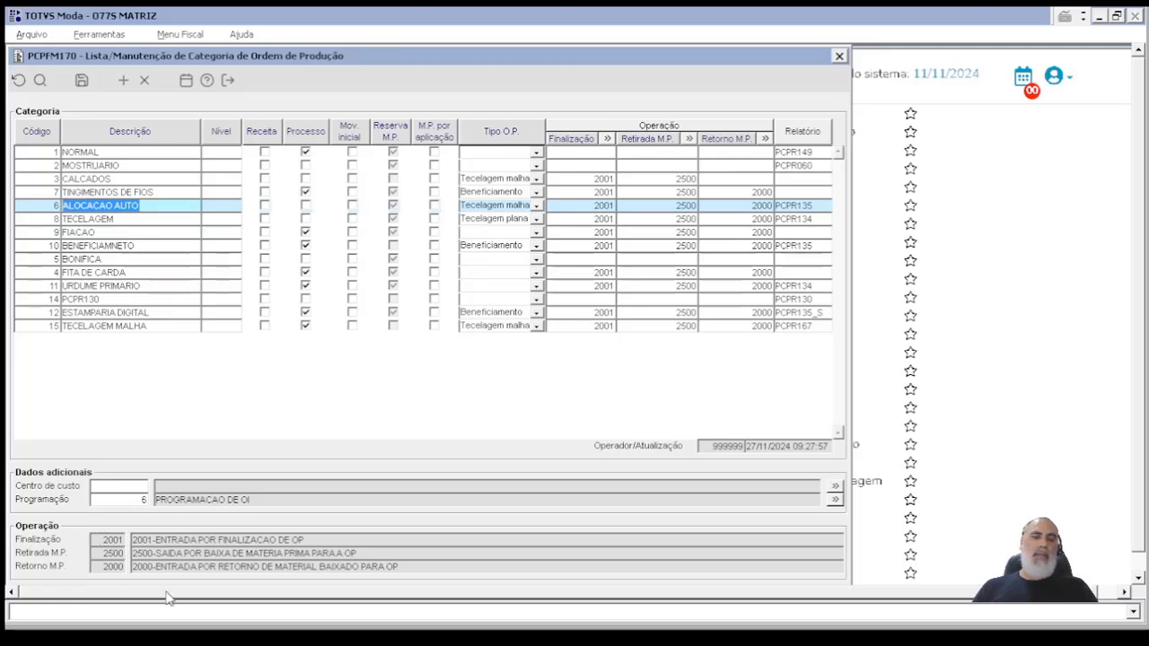
click(108, 539)
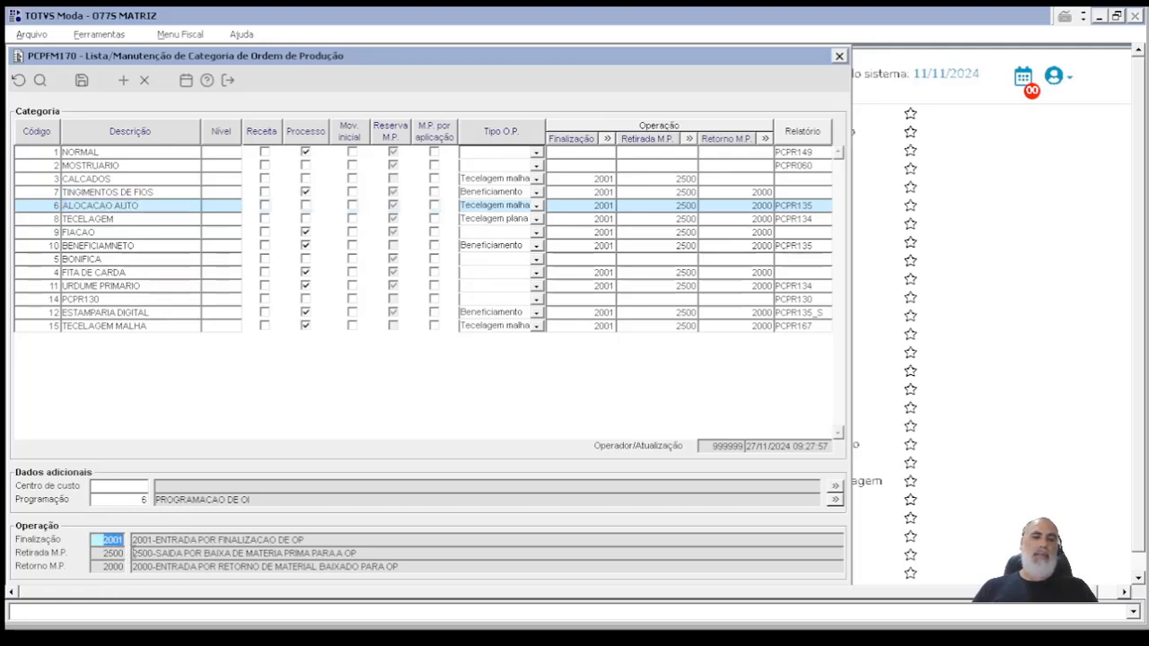
click(106, 553)
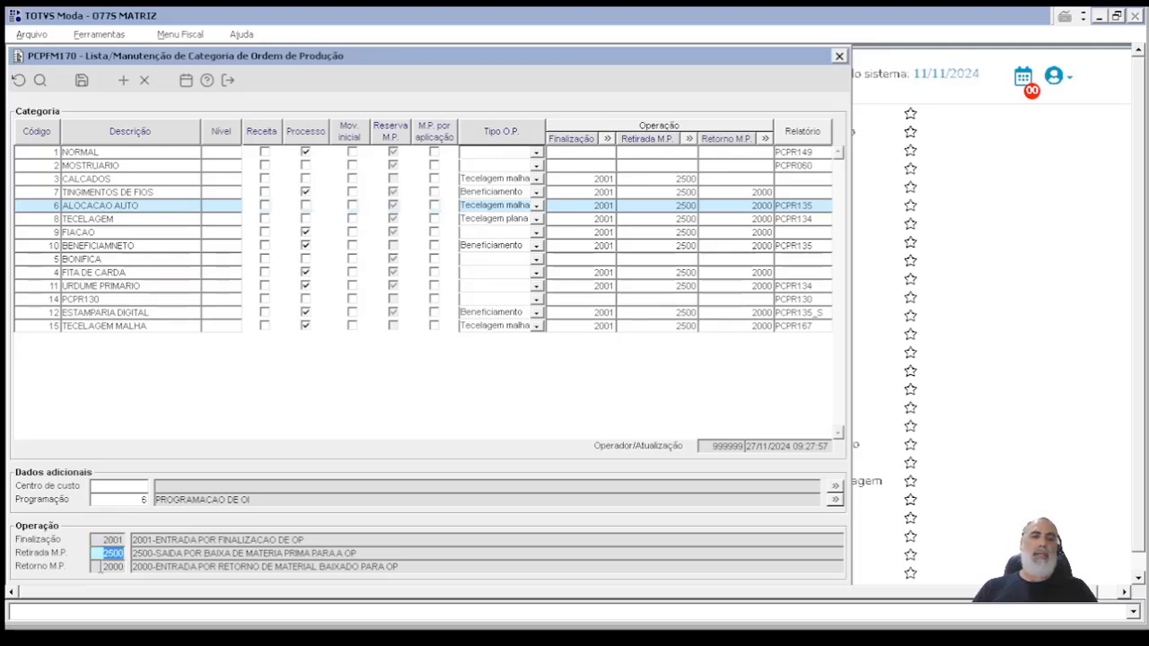
click(102, 566)
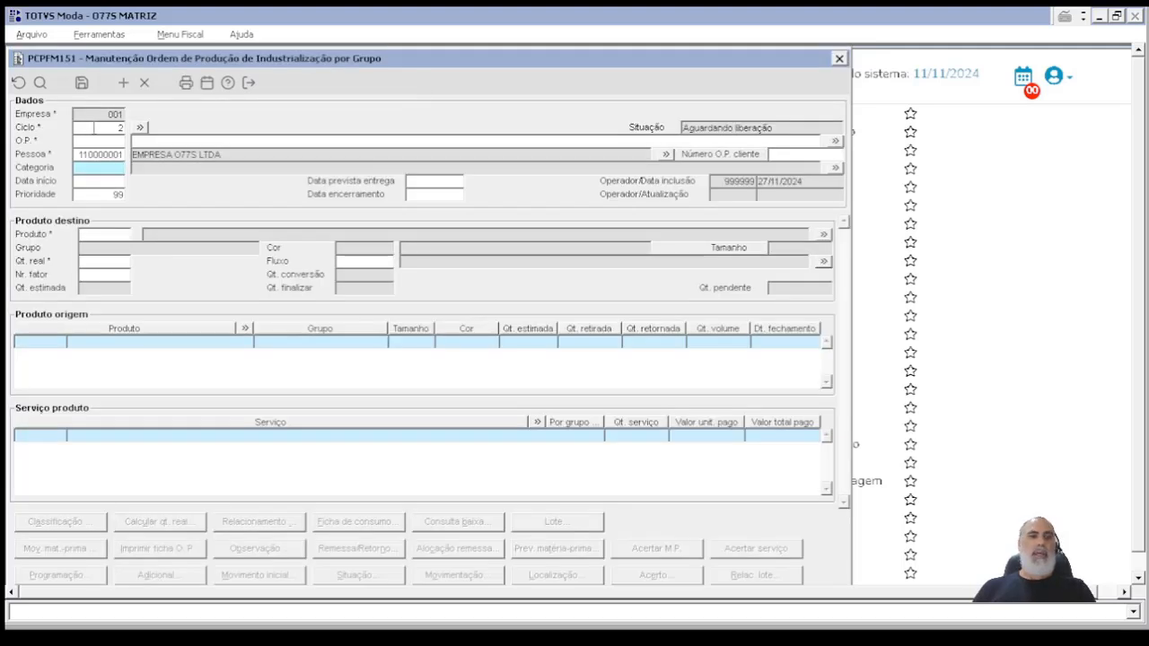
- Start a new production order with the description CATEG and category 6 ALOCACAO AUTO
click(102, 140)
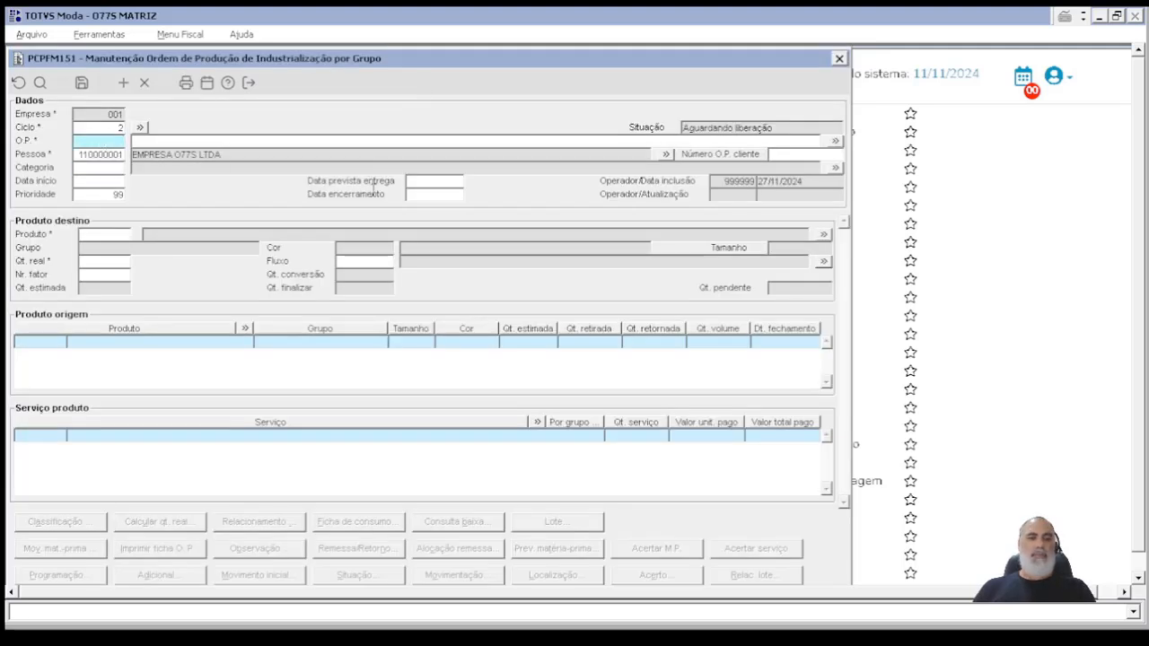
key(Tab)
text(CA)
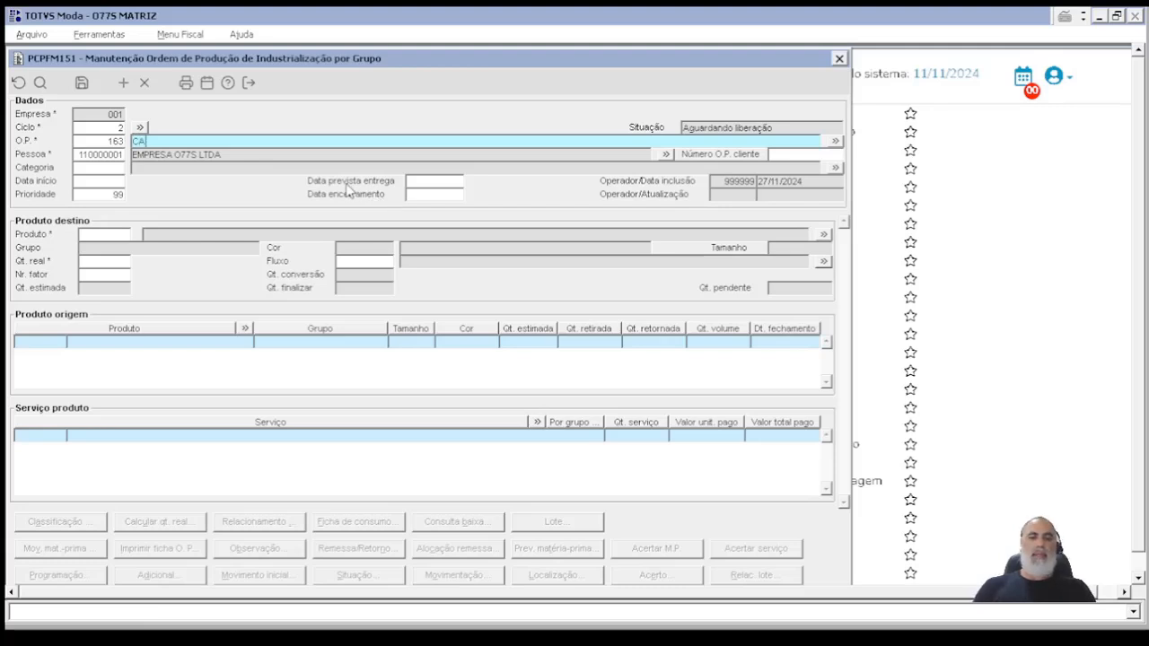
text(TEG)
key(Tab)
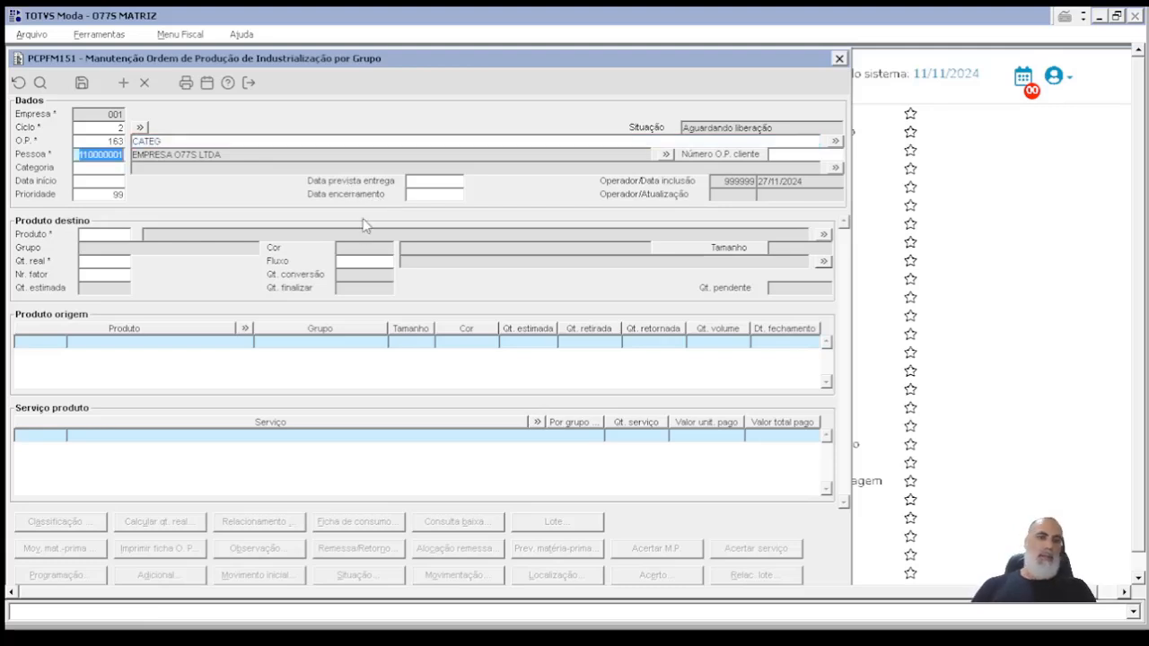
key(Tab)
key(Tab)
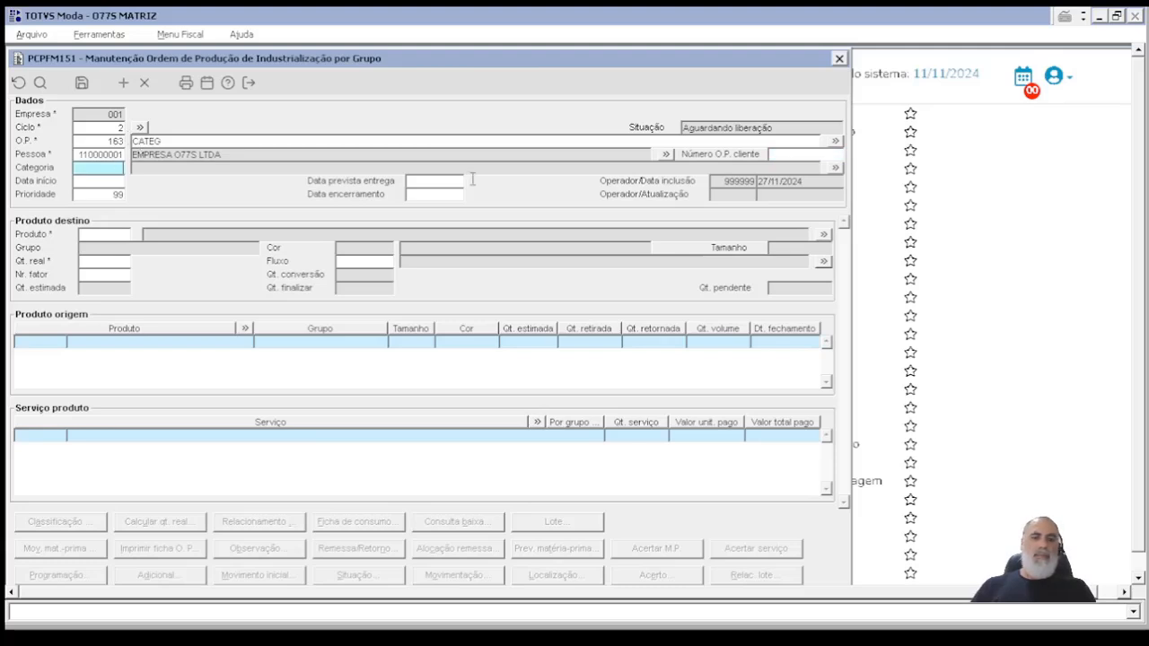
text(6)
key(Tab)
- Set the destination product to 1000292 with an actual quantity of 100, and save the production order
click(112, 235)
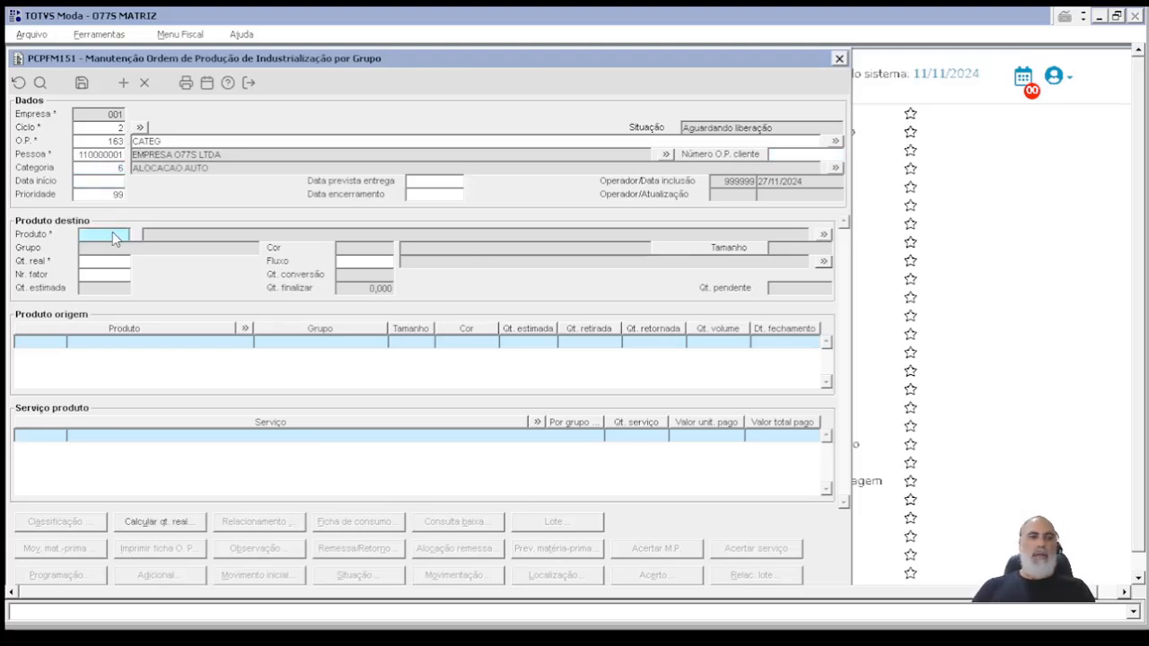
text(10002)
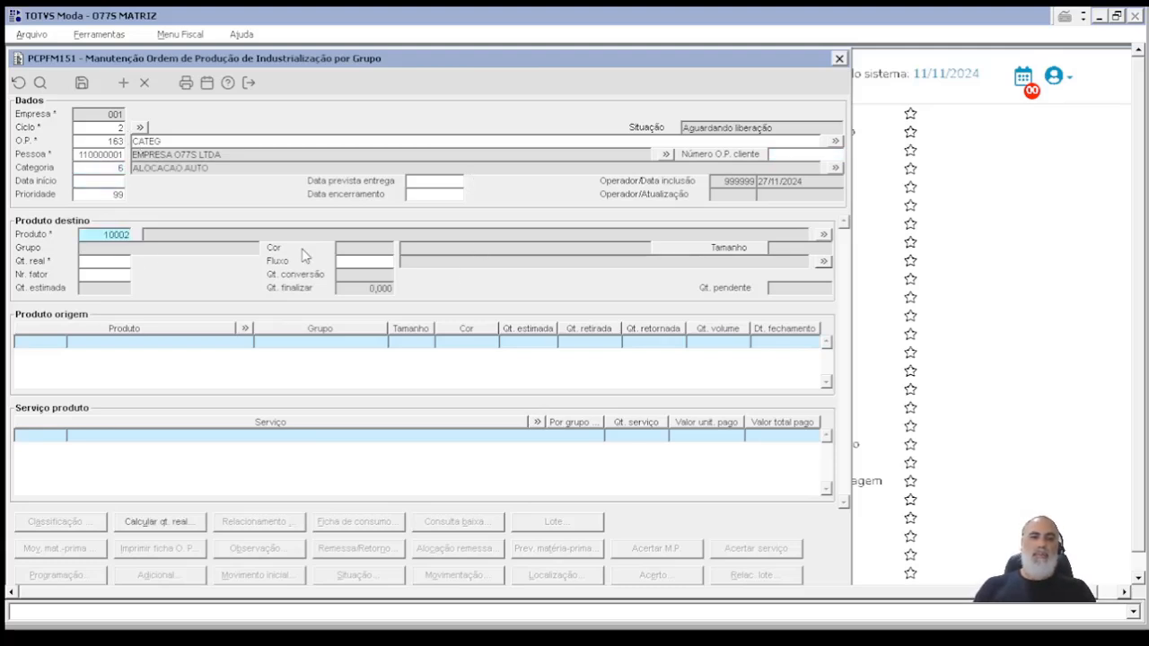
text(92)
key(Tab)
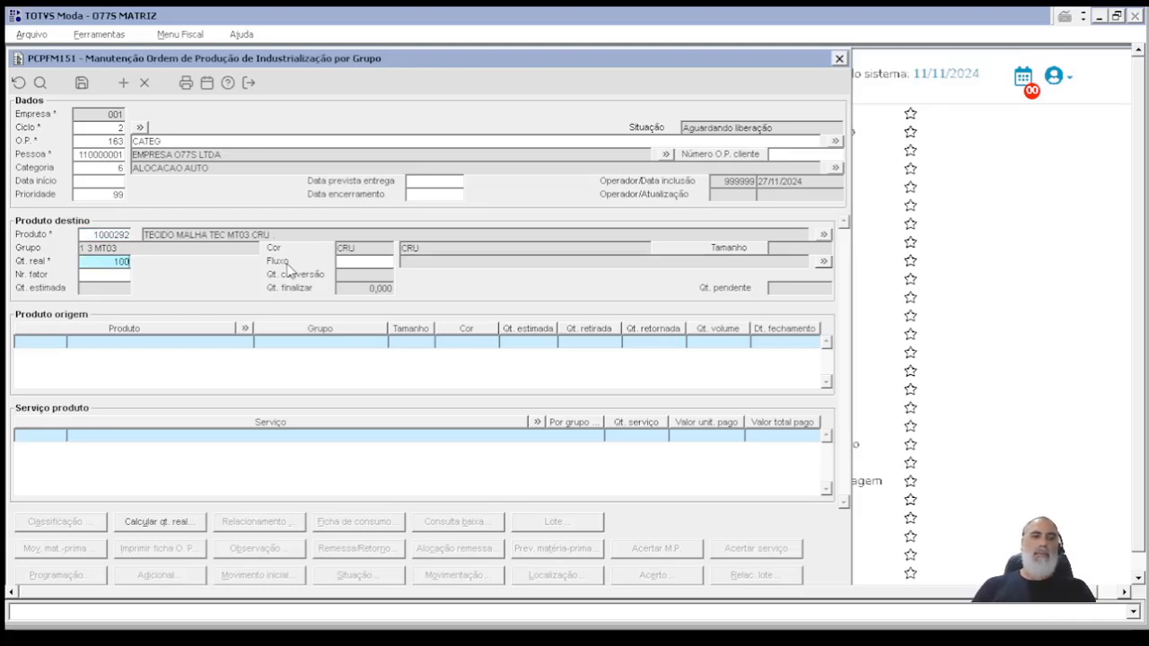
text(100)
key(Tab)
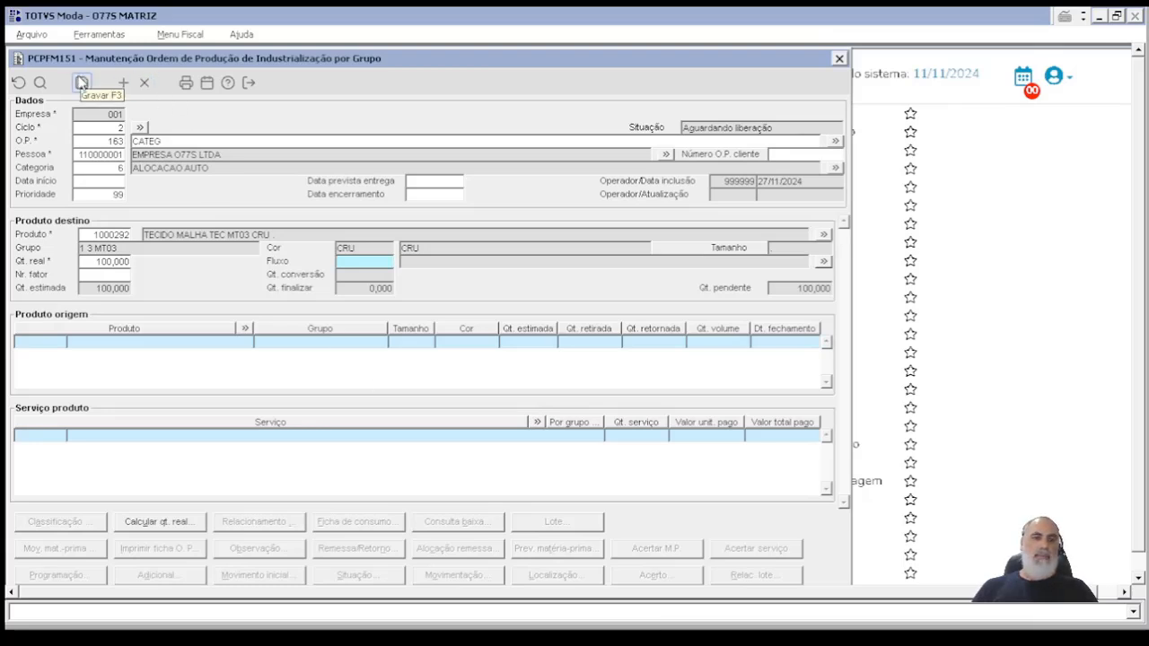
click(81, 83)
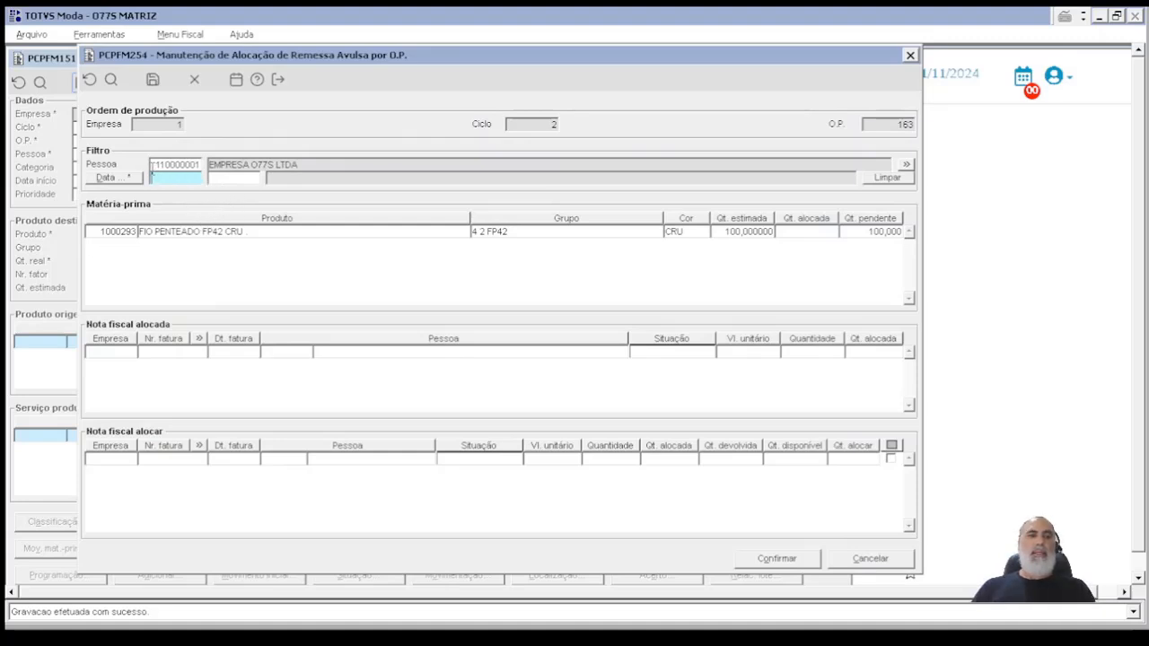
- Query the invoices to allocate for TECELAGEM XC dated from 01/01/2001 to 31/12/2024
drag(153, 168, 463, 217)
text(87)
key(Tab)
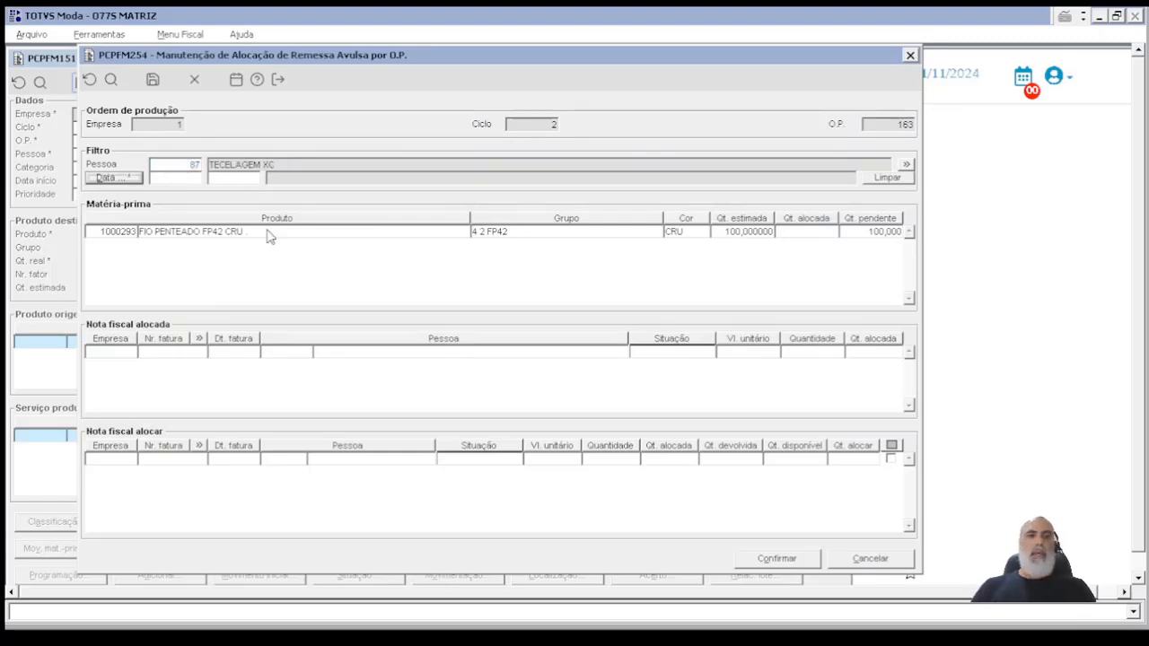
key(Tab)
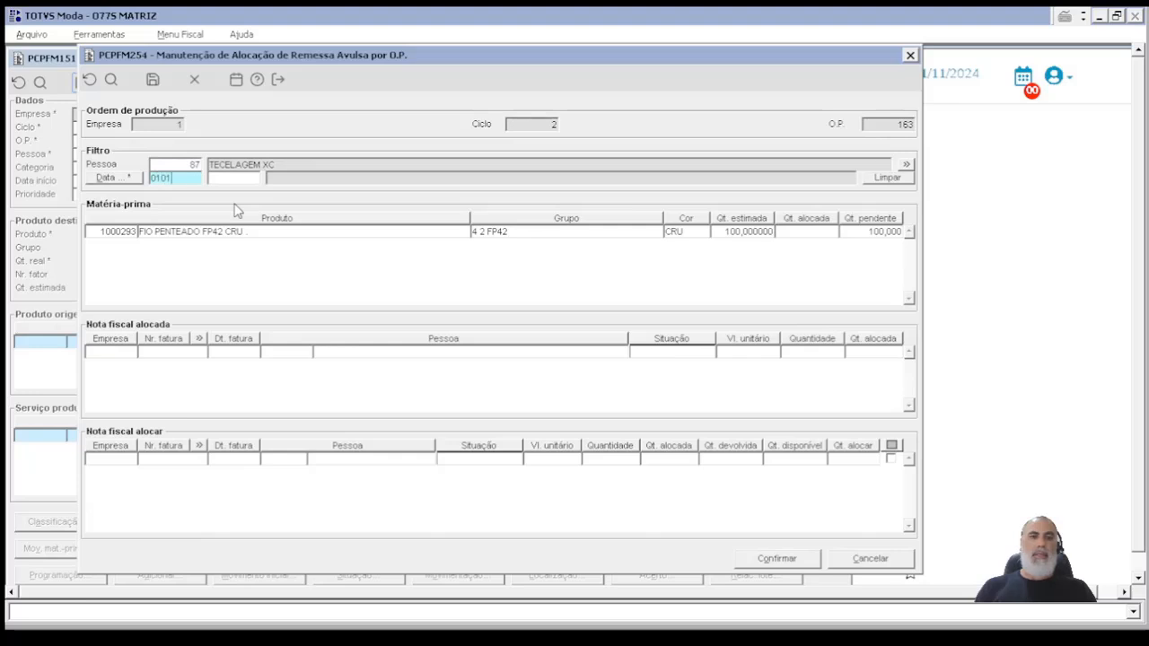
text(01/01/2001)
key(Tab)
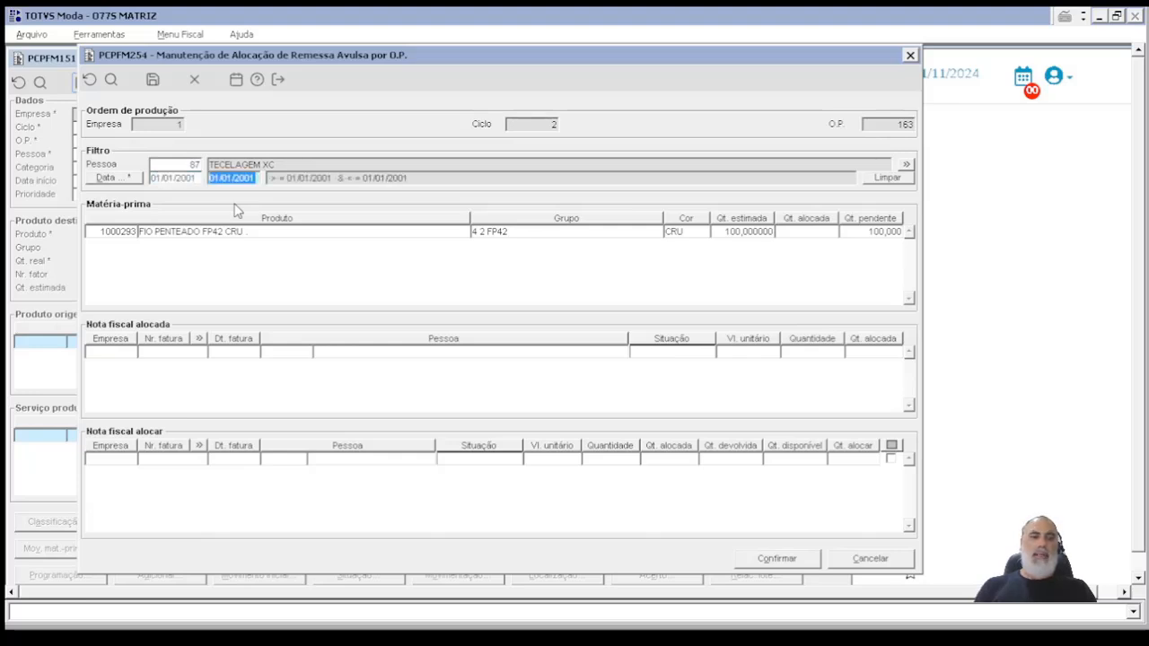
text(31/12/2024)
key(Tab)
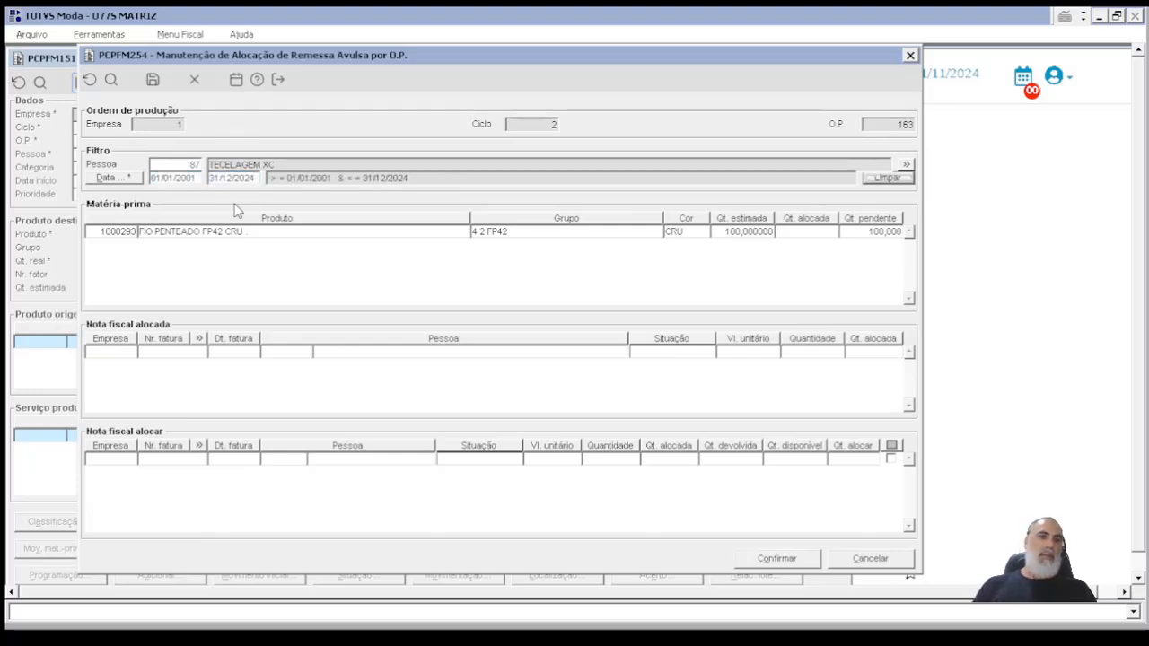
click(111, 80)
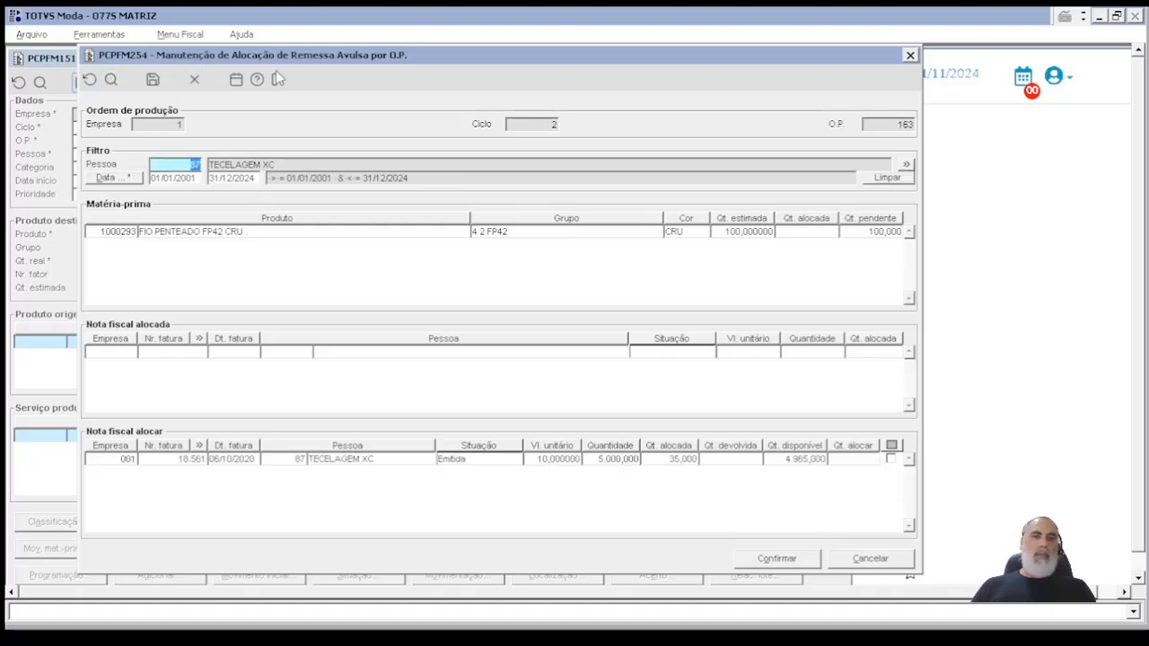
- Open the company parameter viewer ADMFL034 and examine the DS_LST_CATEG_OP_ALOC_NF parameter's description and value for company 001
drag(328, 61, 462, 68)
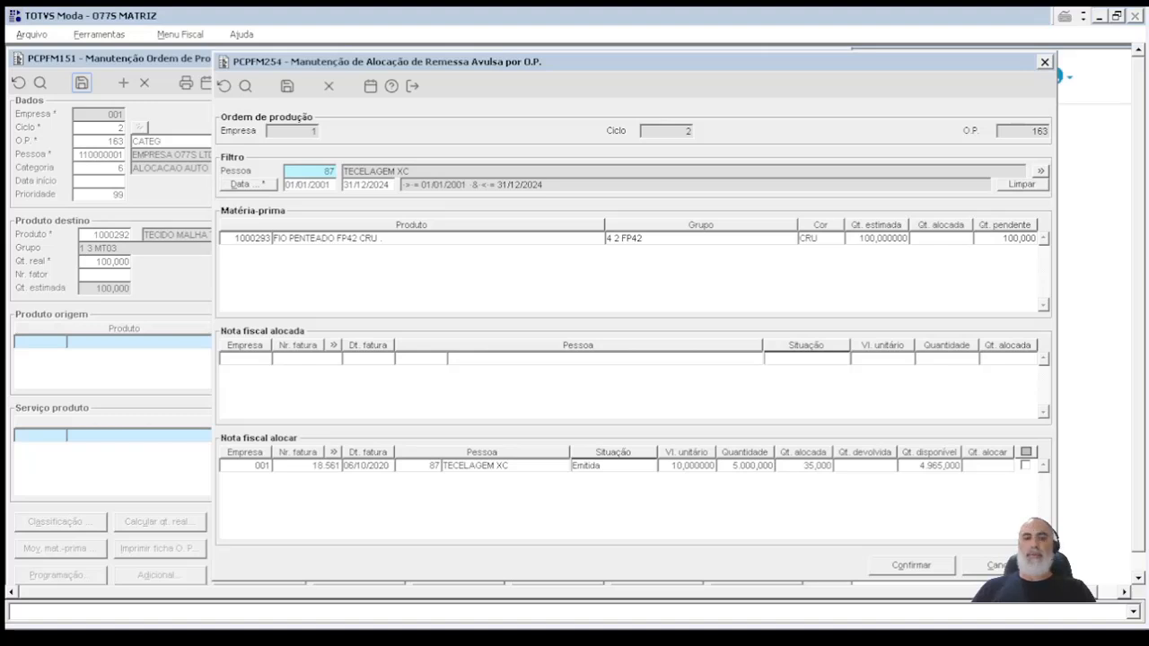
click(101, 34)
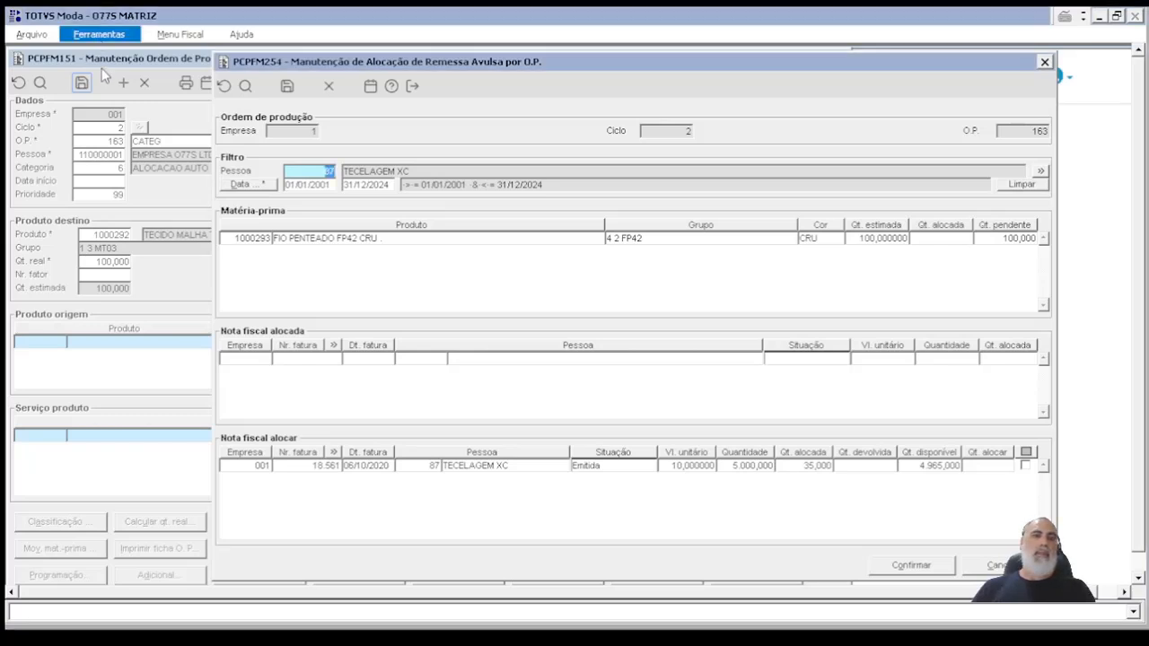
click(220, 77)
text(ADMFL034)
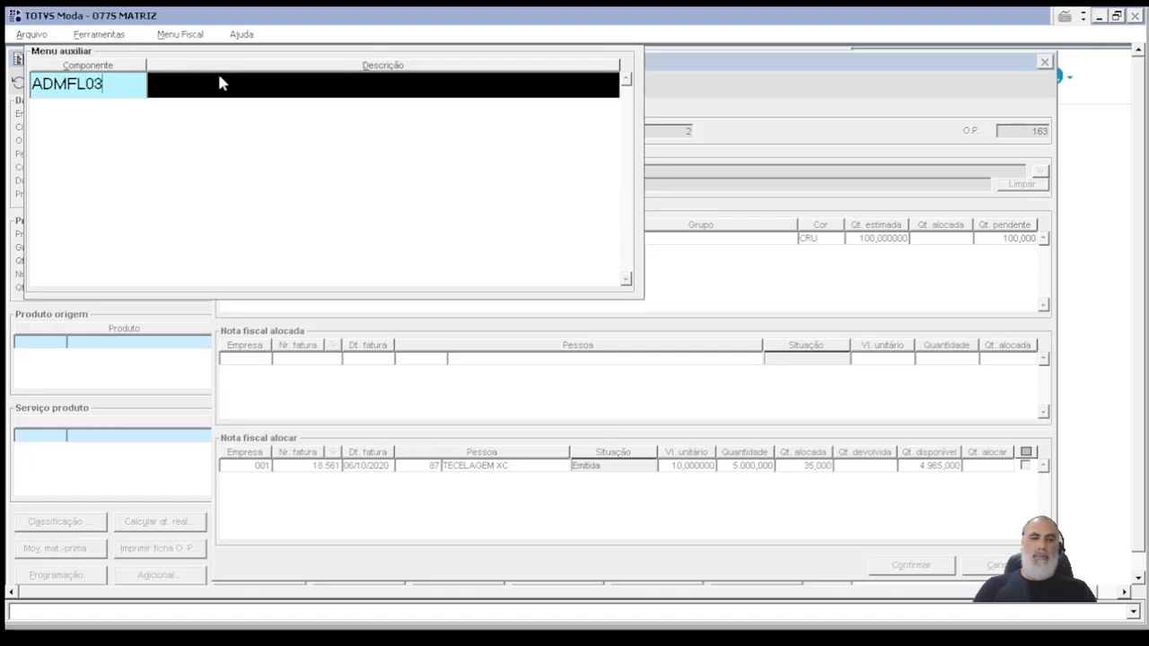
key(Return)
click(107, 80)
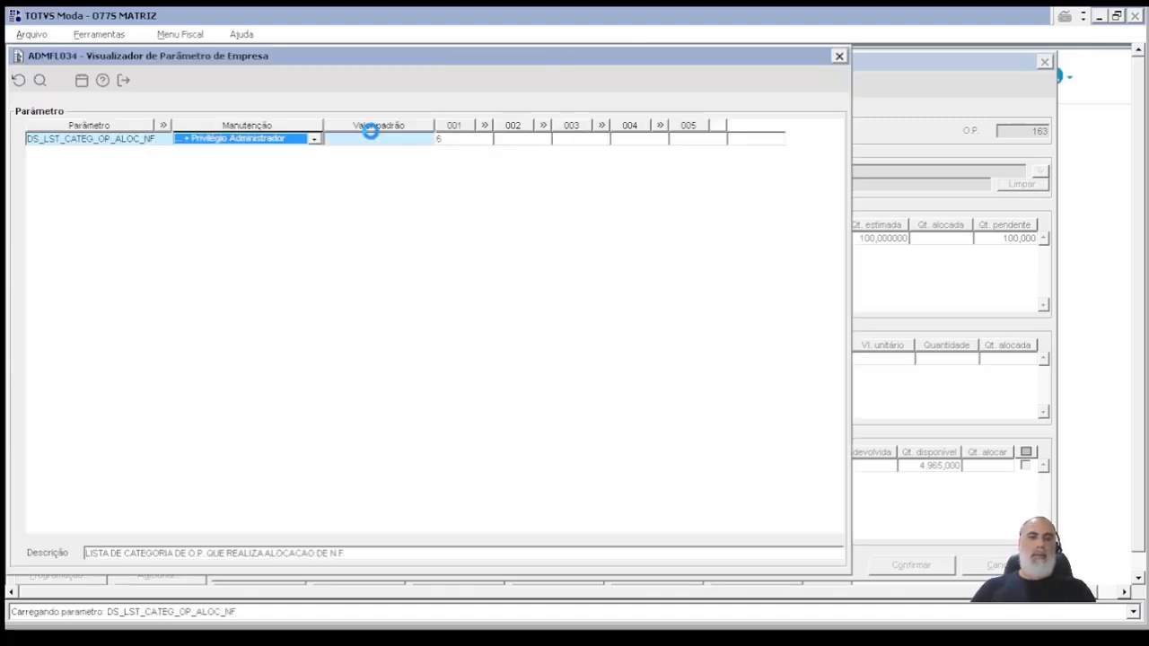
double_click(454, 139)
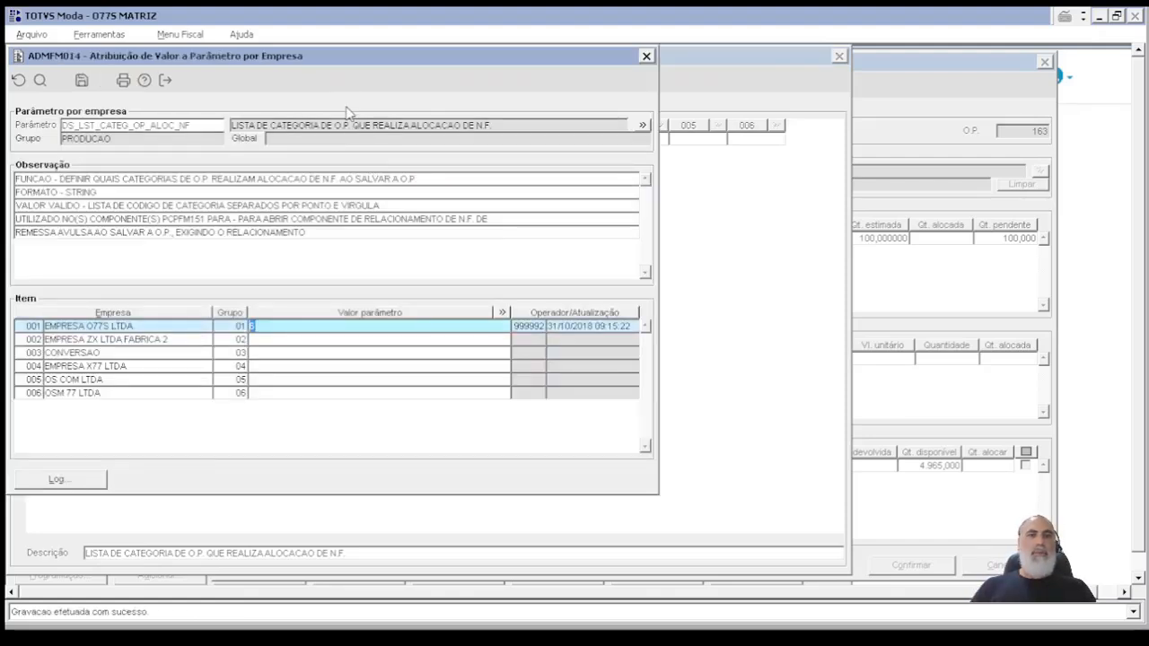
drag(347, 56, 431, 60)
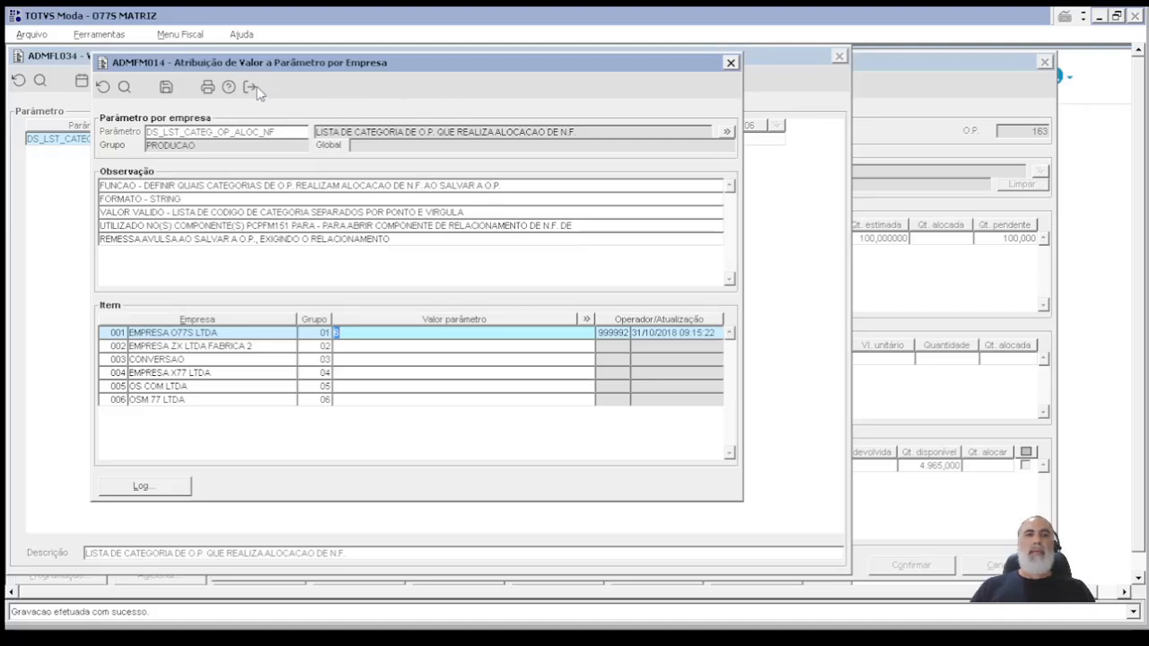
- Close the company parameter windows and return to the invoice allocation for the production order
click(348, 346)
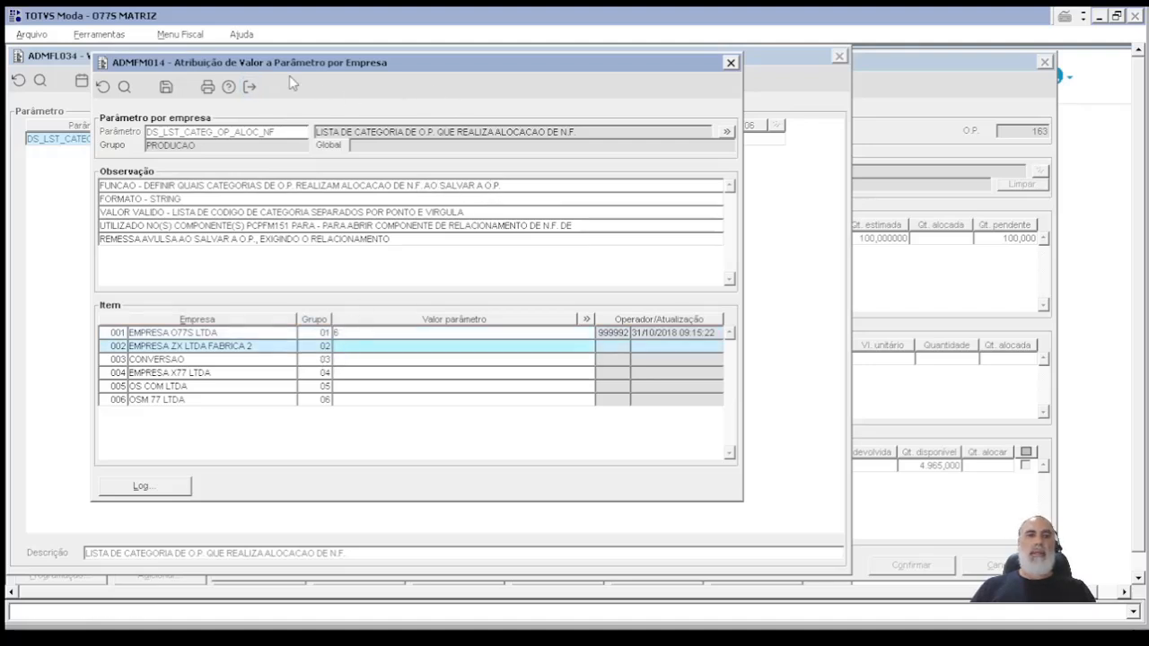
click(249, 87)
key(Escape)
key(Escape)
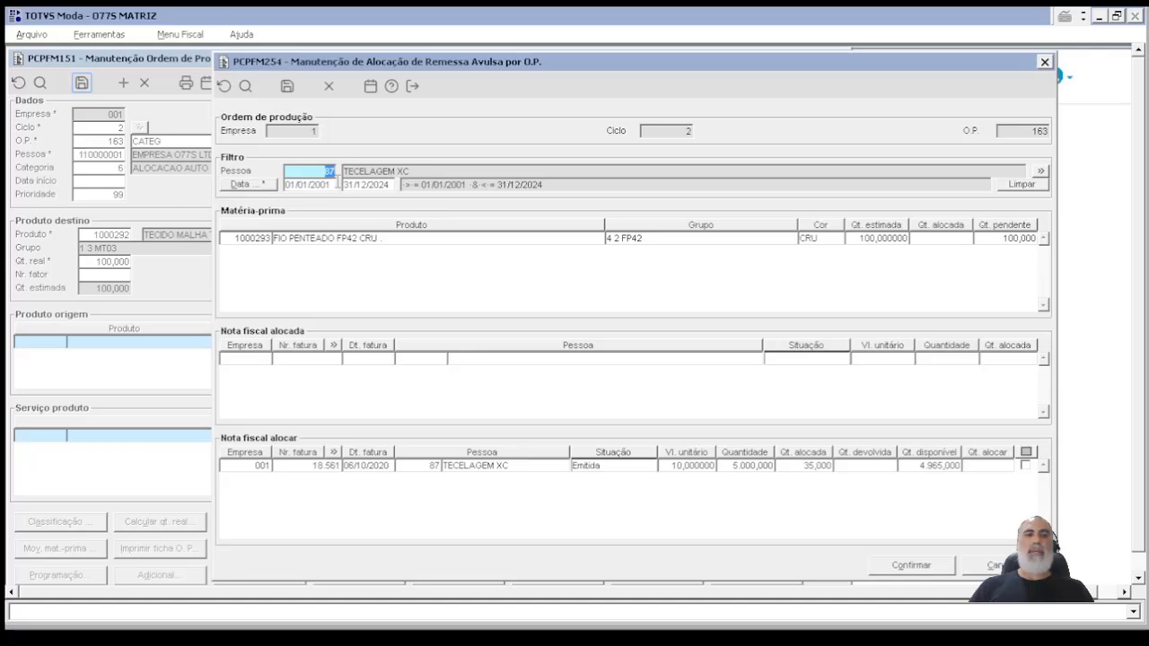
- Allocate 100 from the TECELAGEM XC invoice dated 06/10/2020 to the order's raw material and confirm the allocation
click(326, 169)
click(333, 184)
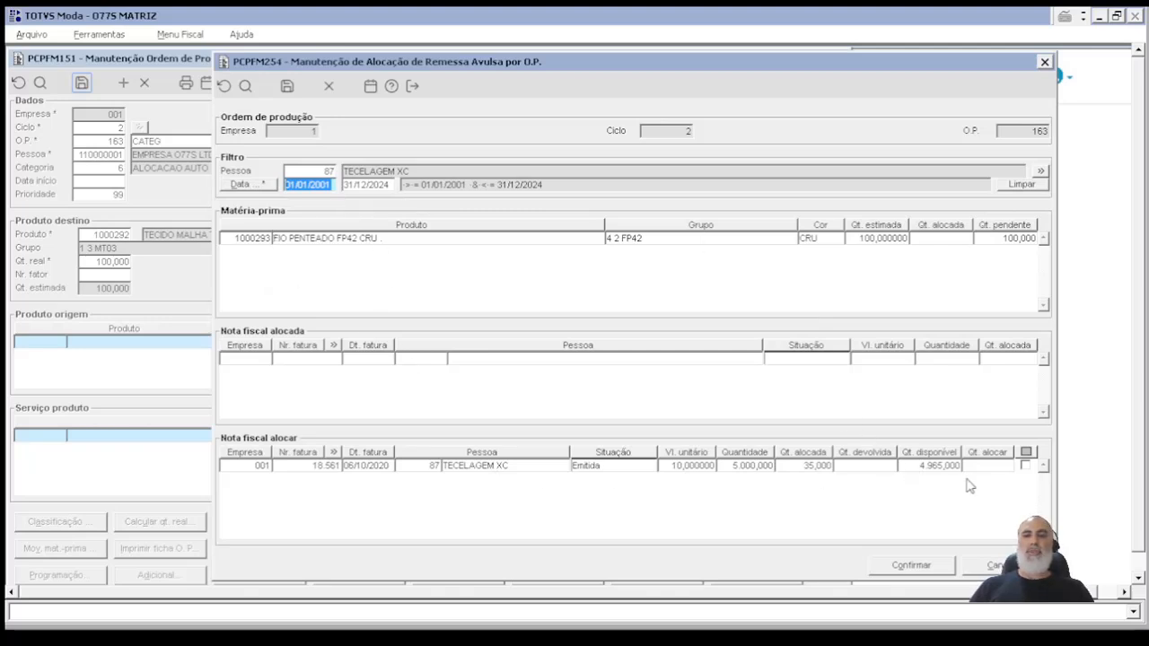
click(922, 467)
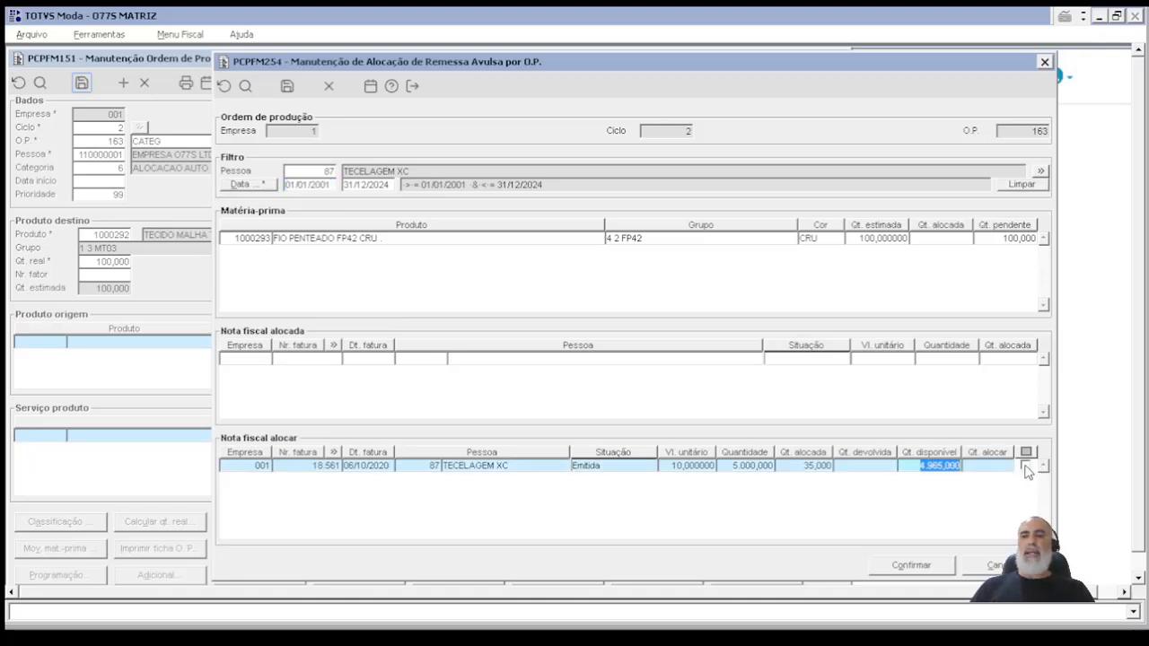
click(1025, 466)
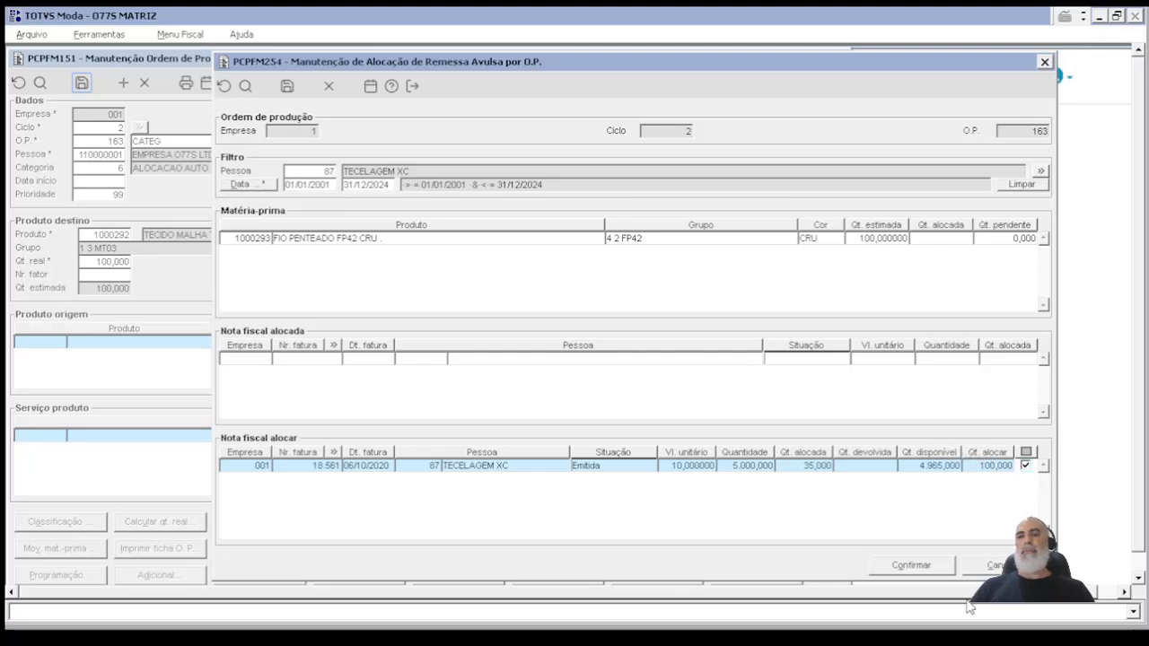
click(930, 566)
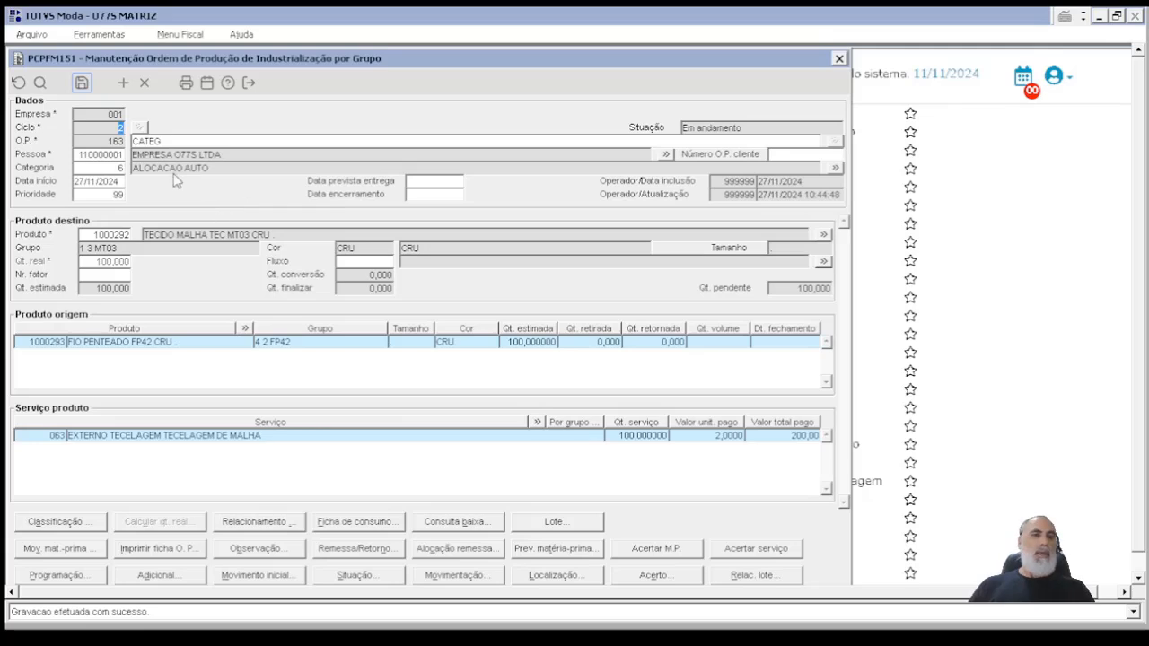
- Preview the production order printout with the FLUXO DE PROCESSOS model, examine its pages, and cancel the printing
click(184, 83)
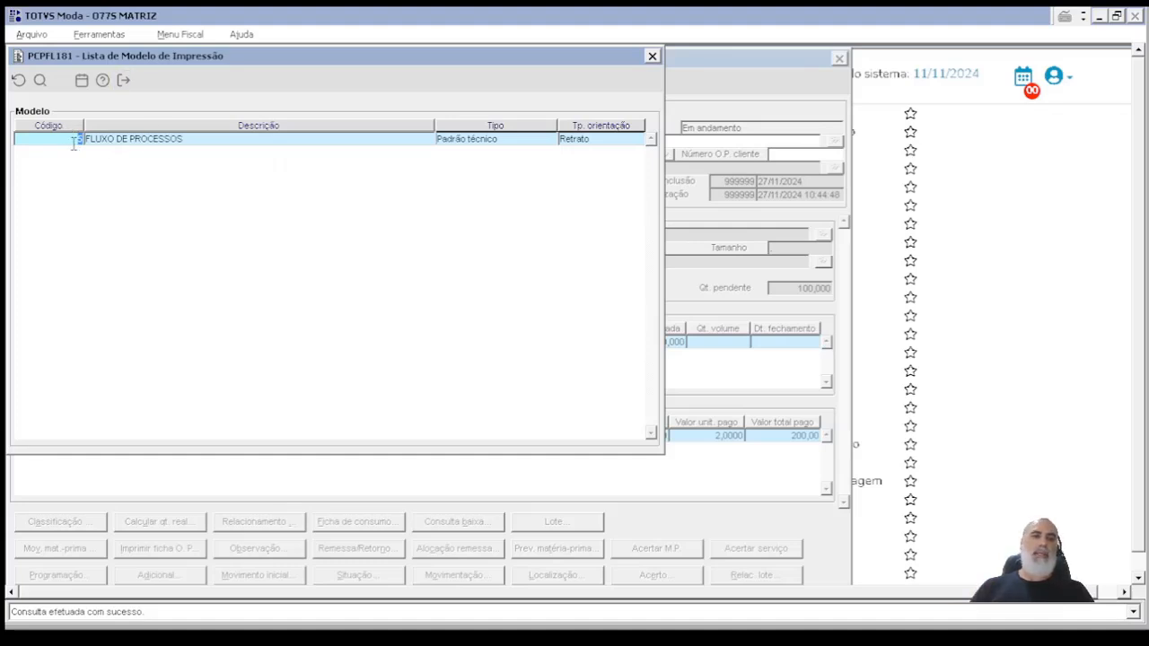
double_click(74, 142)
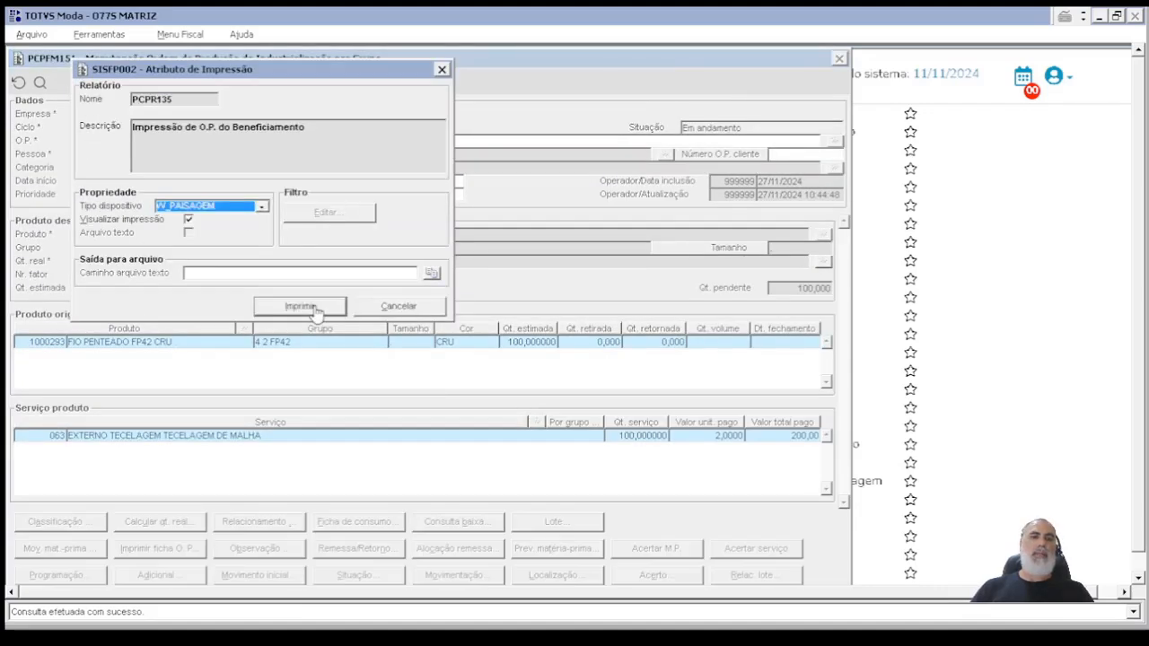
click(314, 307)
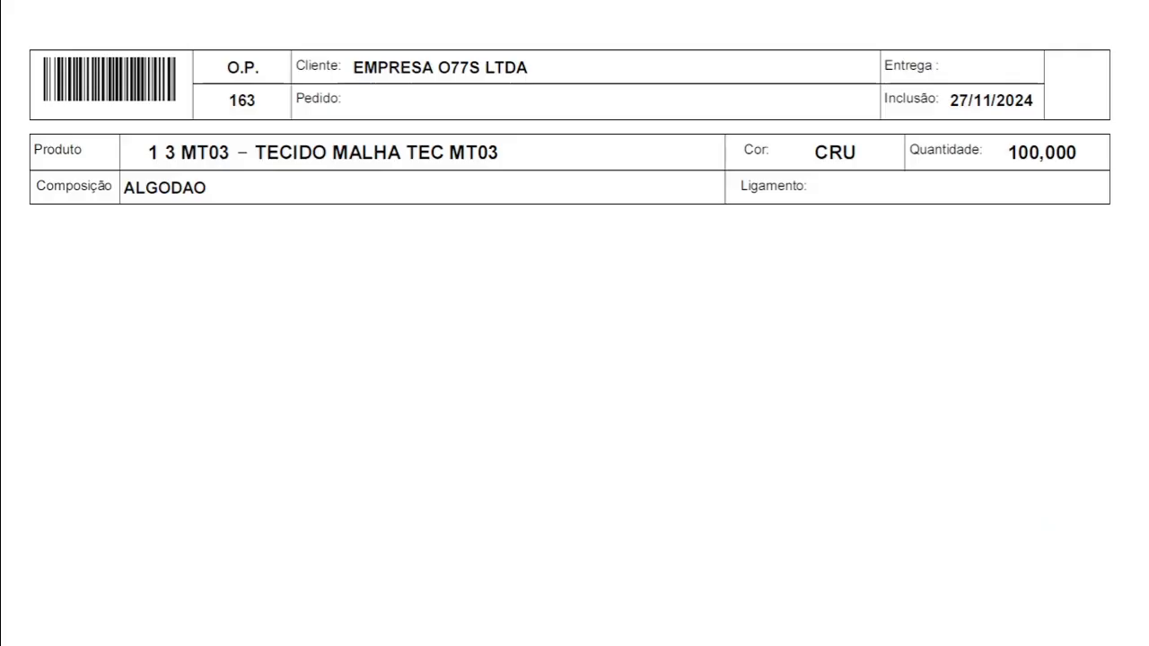
scroll(574, 323, down, 7)
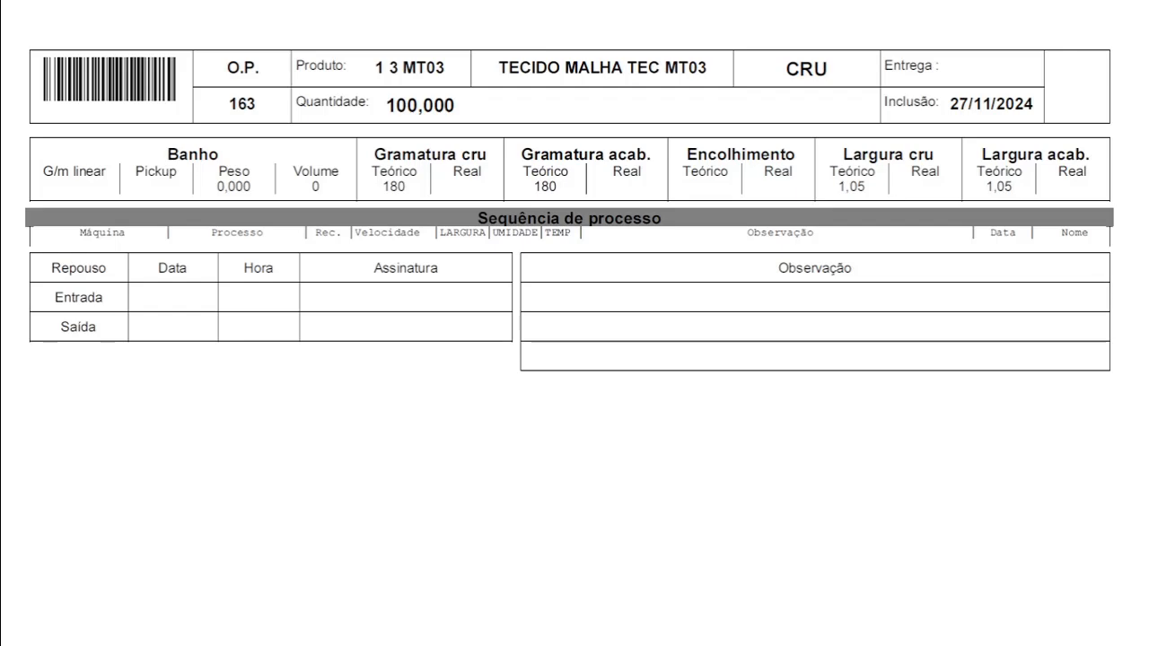
scroll(574, 323, down, 3)
scroll(574, 323, up, 1)
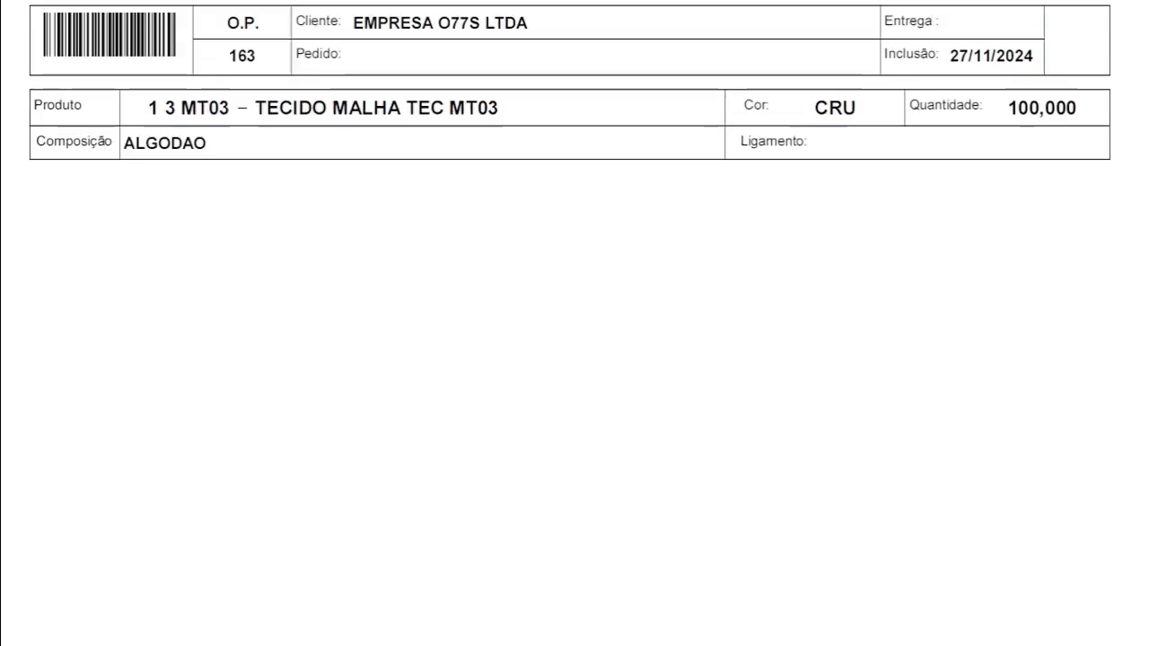
scroll(575, 323, up, 1)
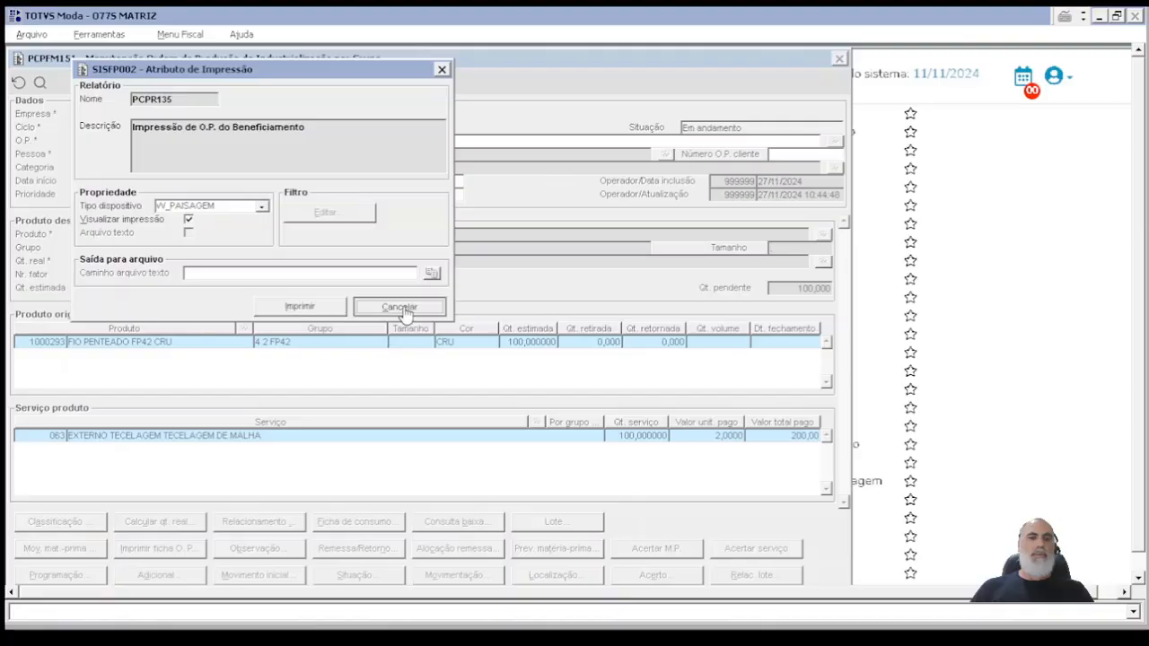
click(403, 305)
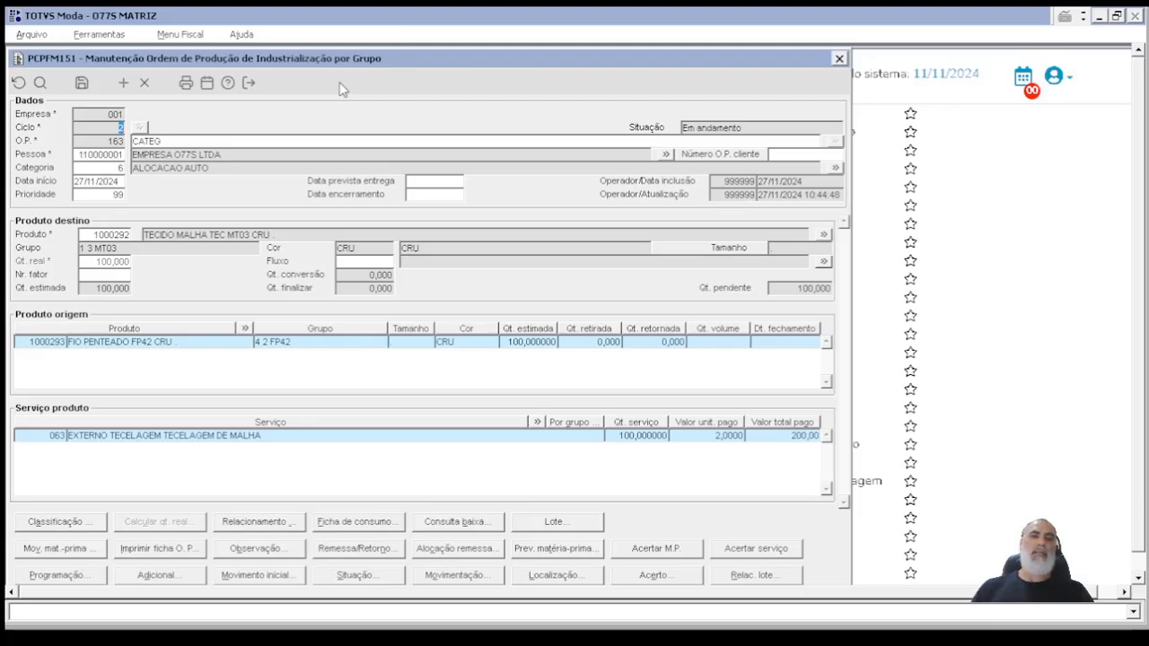
- View the order's lot maintenance screen PCPFM158, and exit both it and the production order maintenance
click(588, 525)
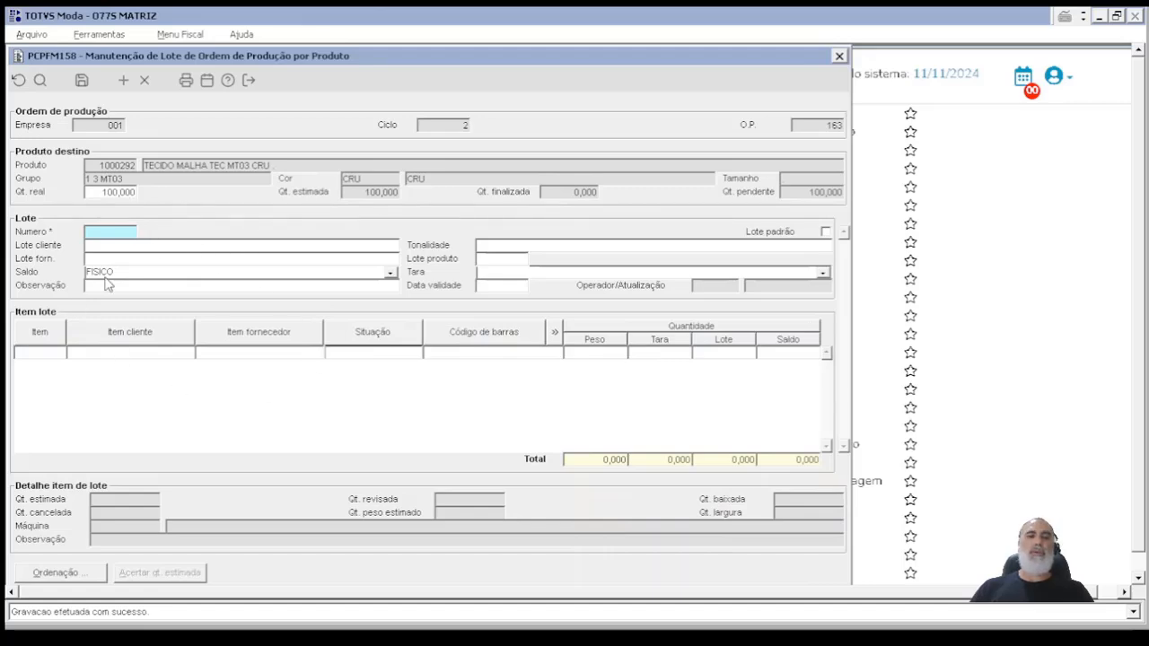
click(249, 80)
click(249, 82)
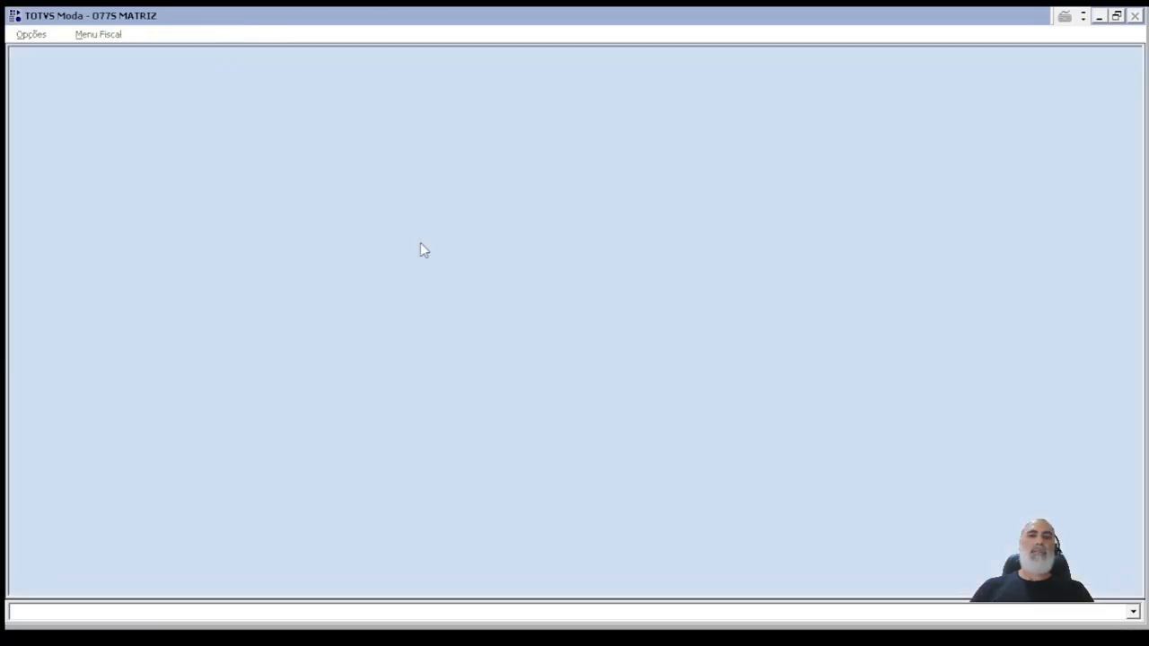
- Open the CDFFP036 lot movement process under Industrial and load the cycle 2 production order of 200 units due 10/12/2024
click(147, 513)
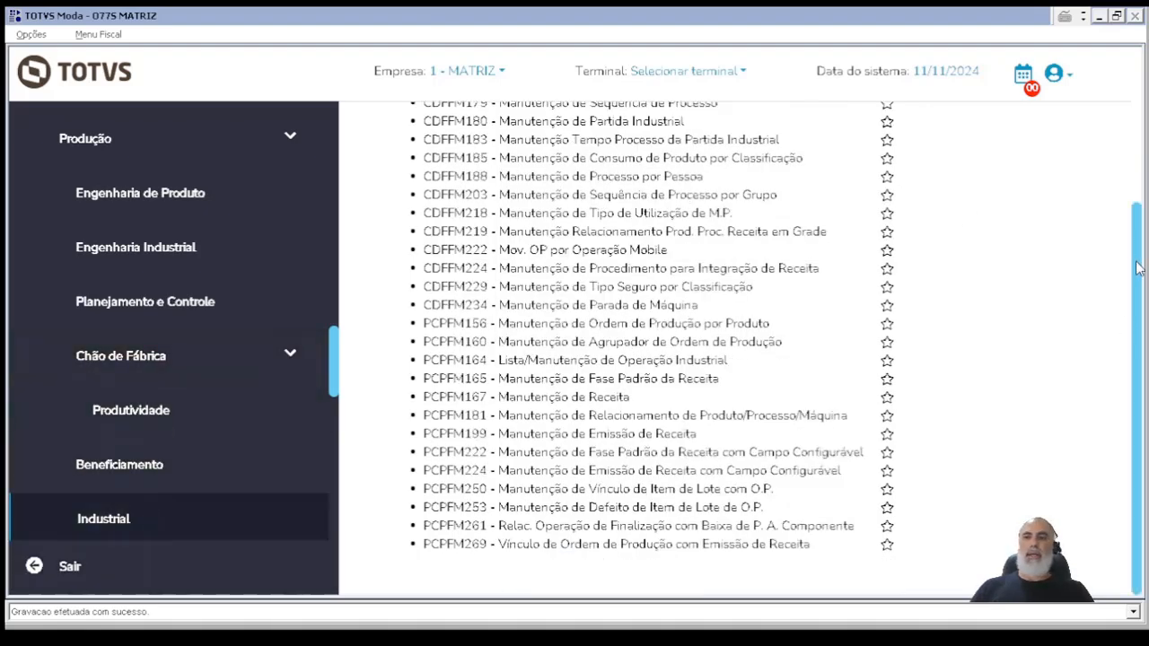
drag(1136, 224, 1136, 89)
click(543, 164)
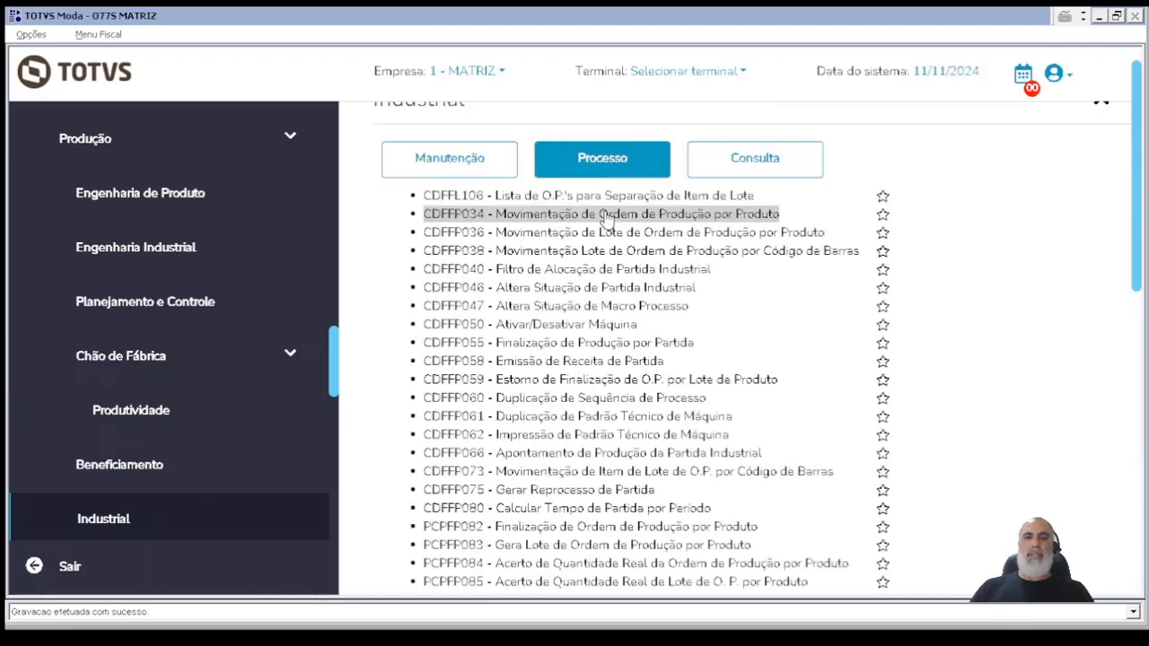
click(458, 235)
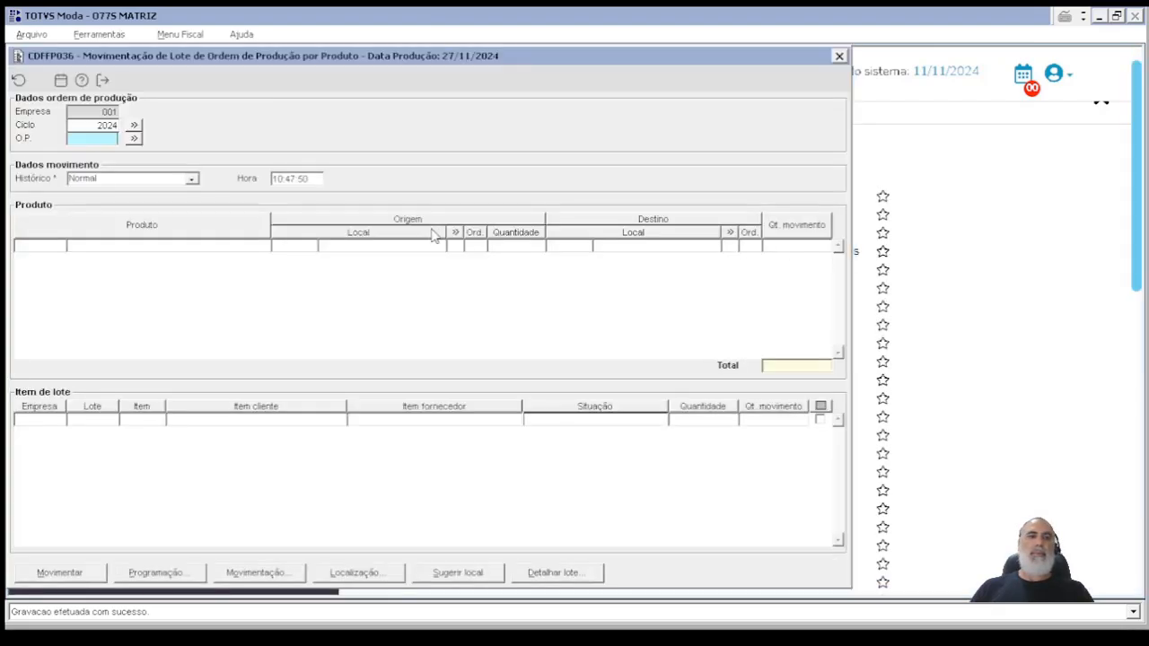
key(shift+Tab)
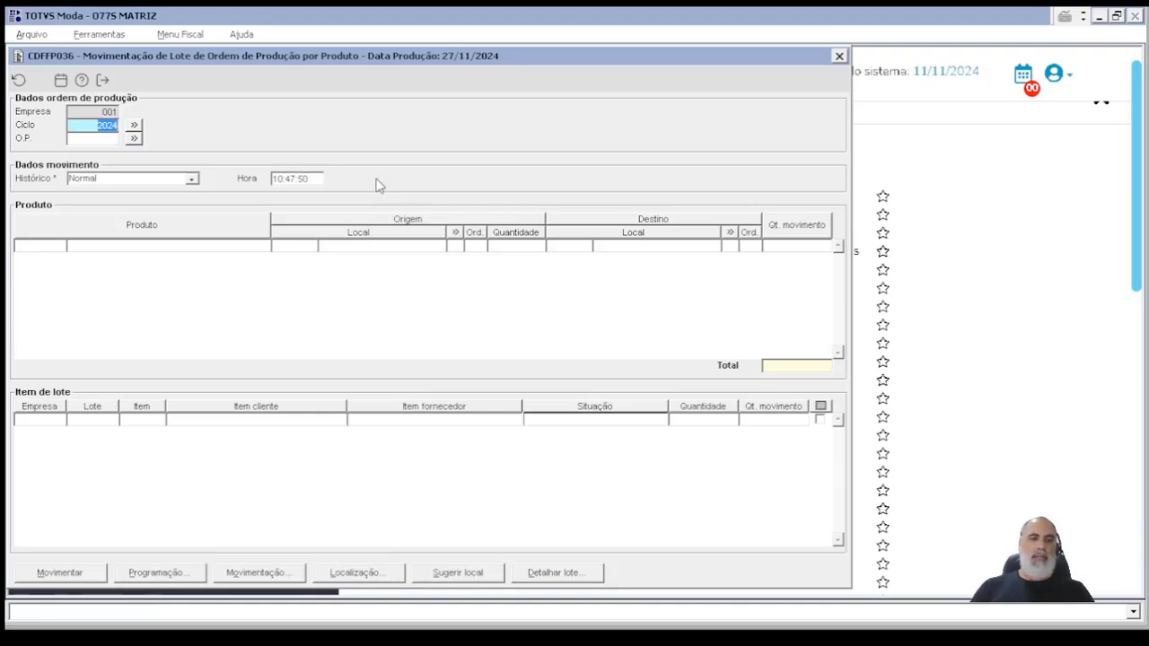
text(2)
key(Tab)
click(135, 139)
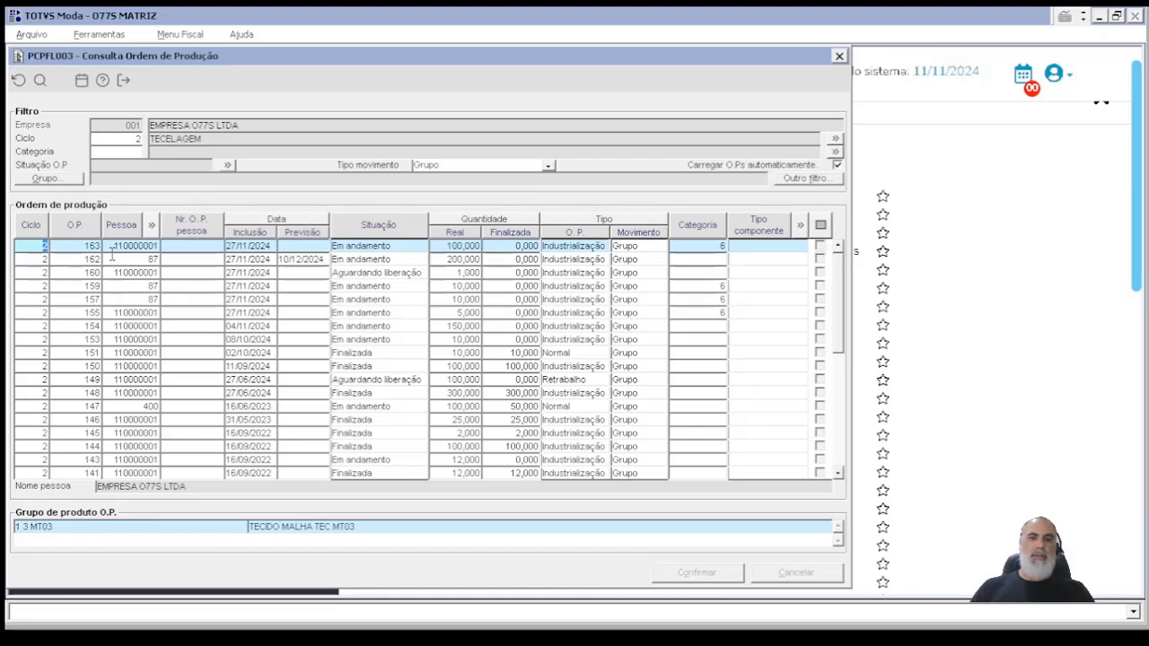
double_click(83, 259)
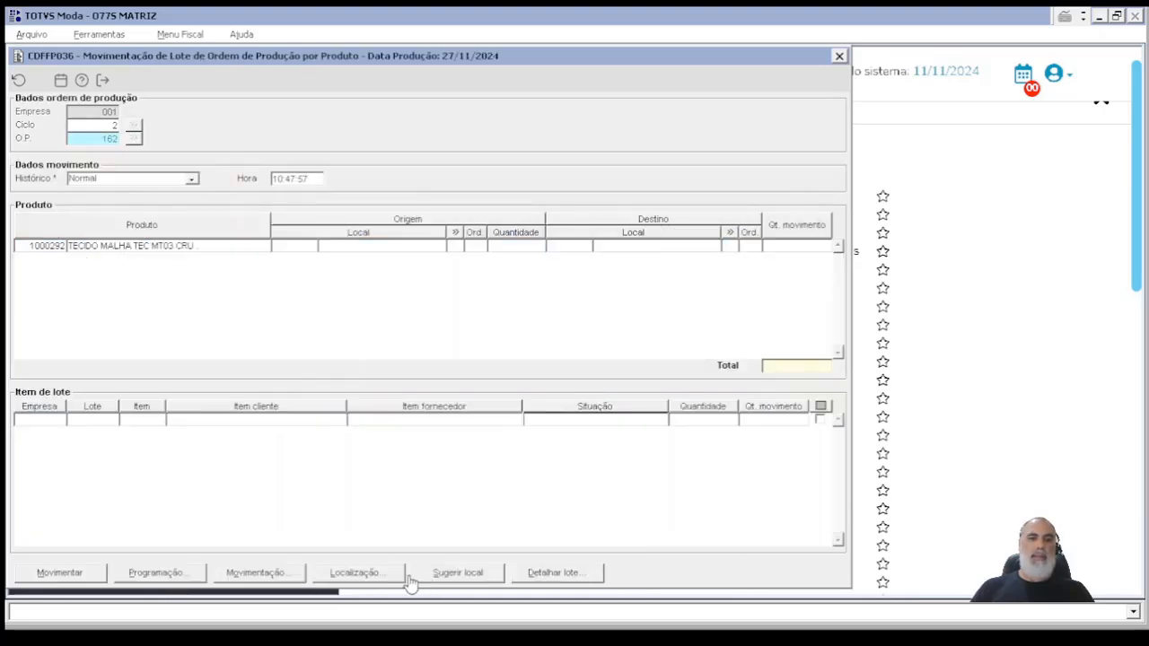
- Suggest the movement locations, mark all lot items for movement, and exit without executing the movement
click(456, 575)
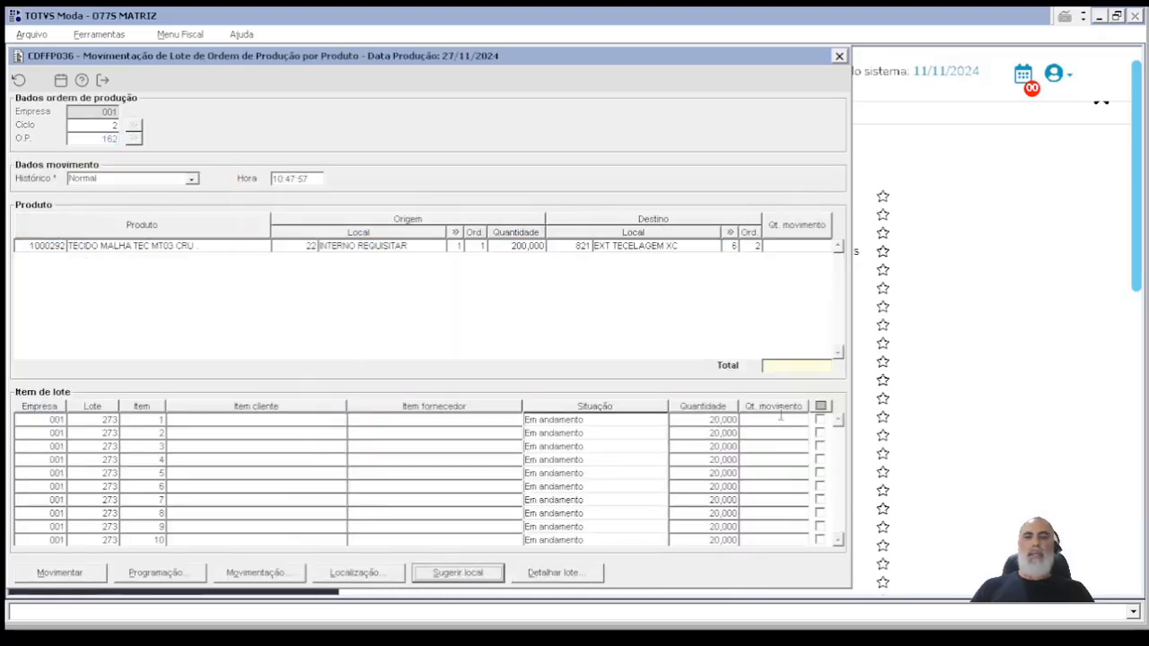
click(822, 406)
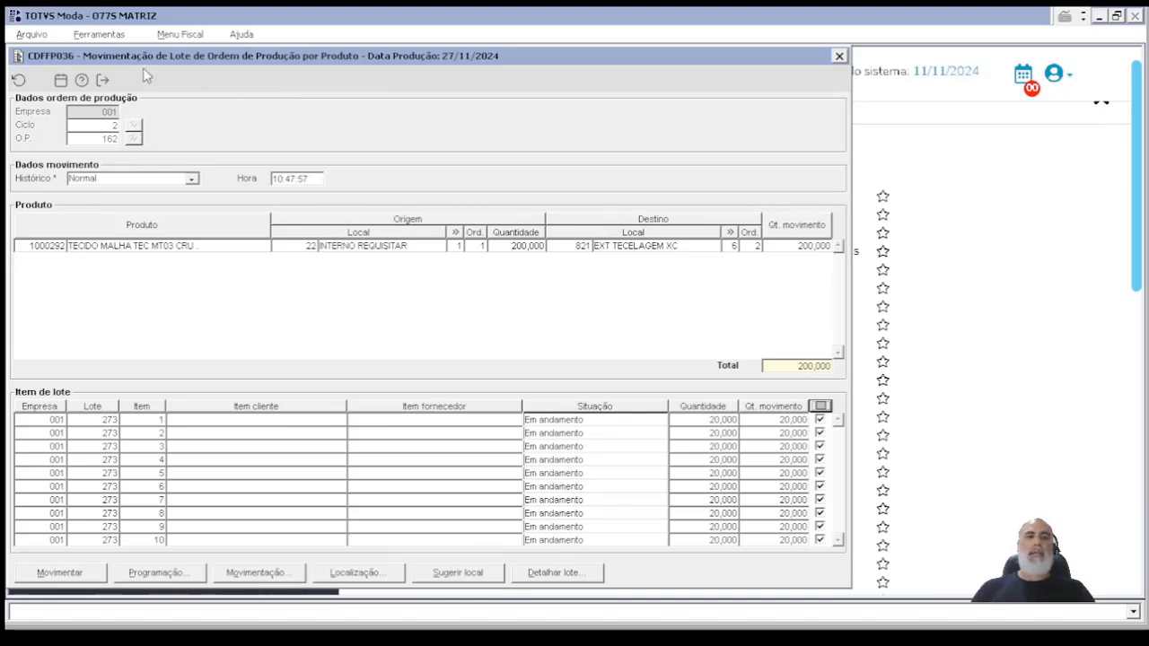
click(101, 78)
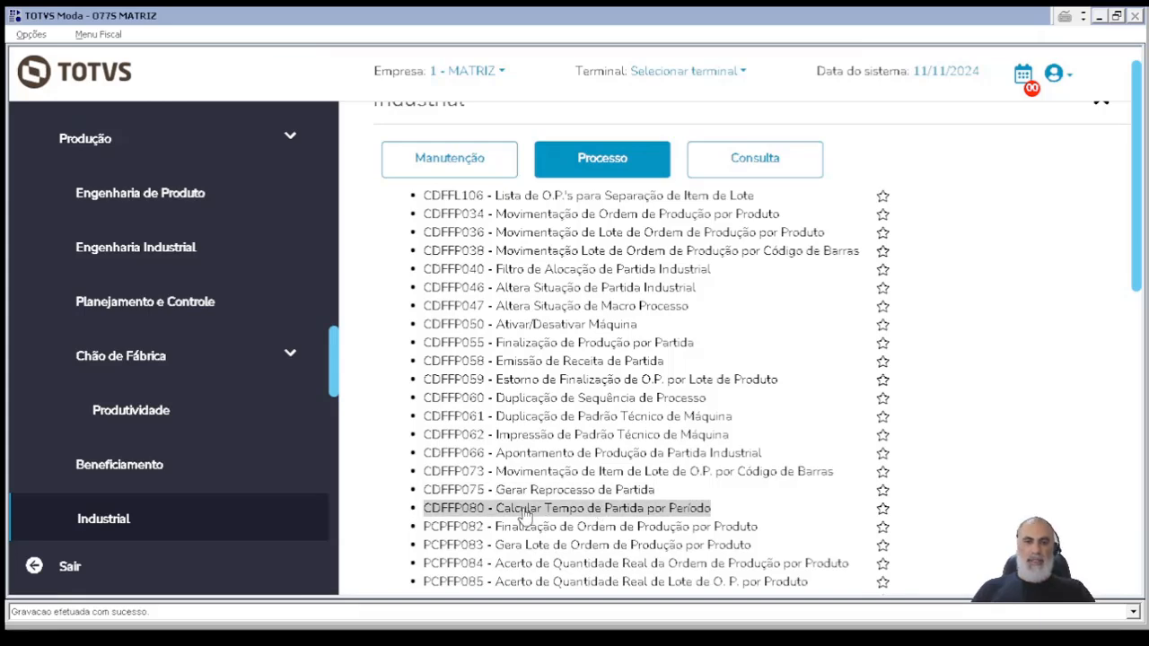
- Open the PCPFP086 production order lot finalization screen to view it, and close it
scroll(729, 540, down, 3)
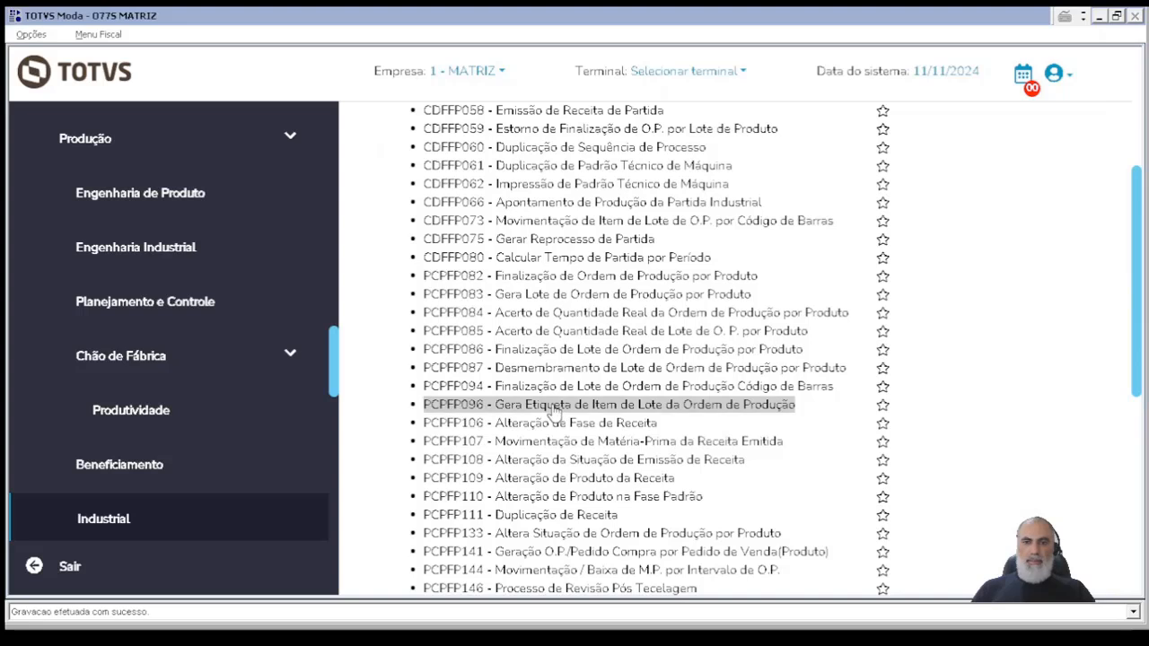
click(515, 357)
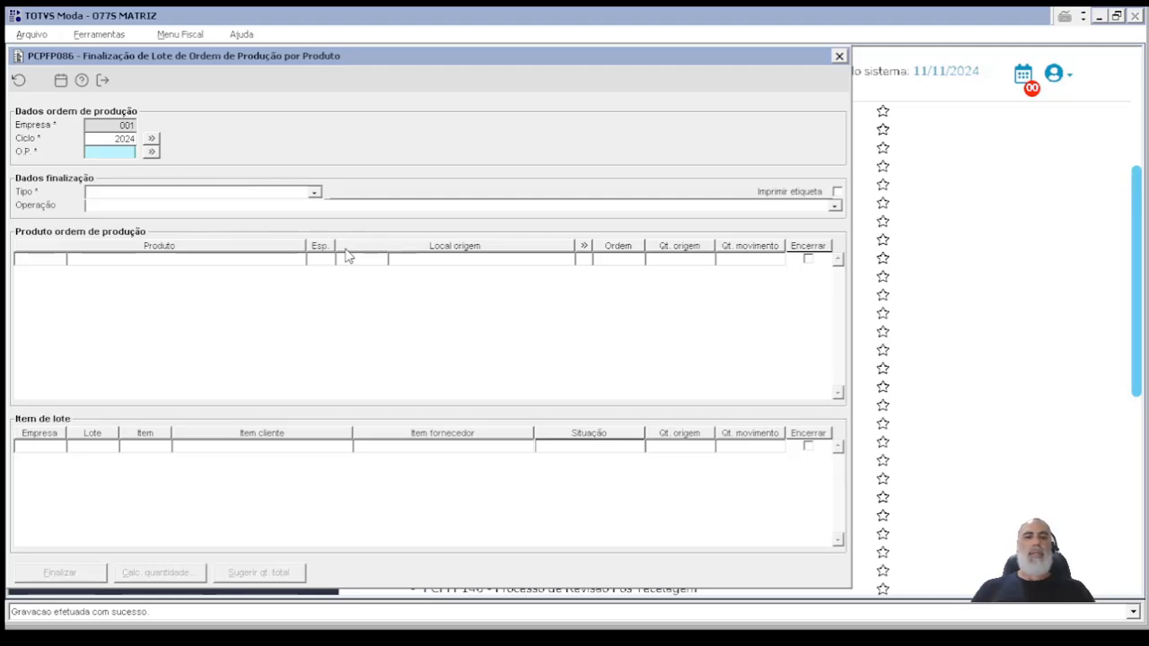
key(Escape)
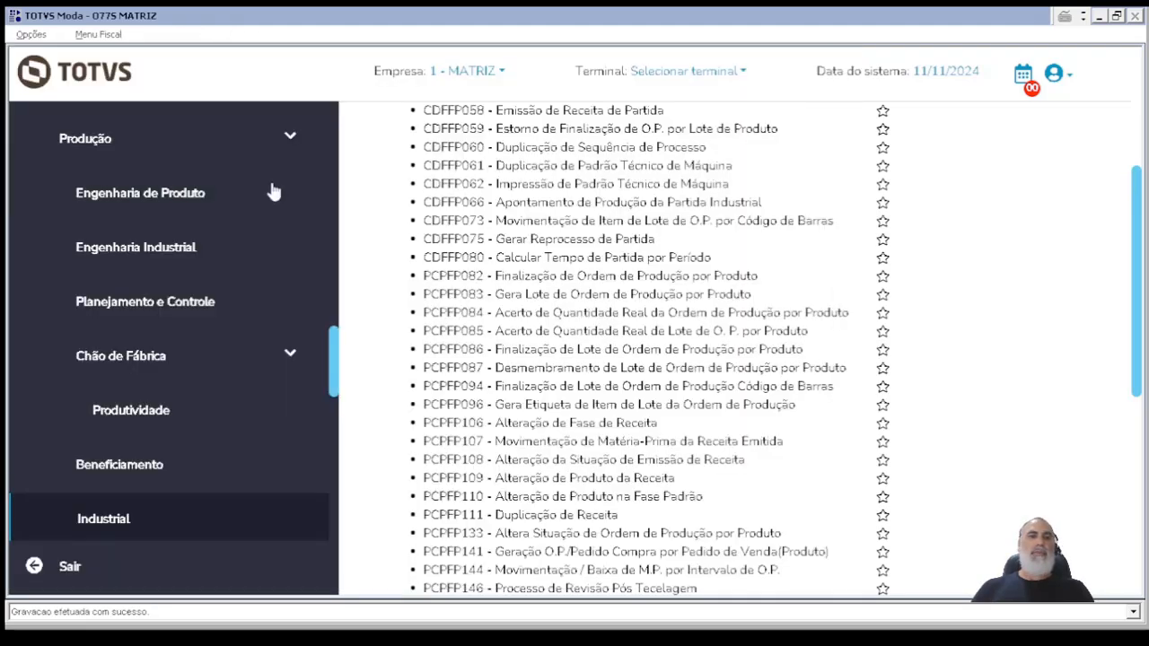
- Open PCPFM151, the industrialization production order maintenance by group, from the Chão de Fábrica area
click(215, 365)
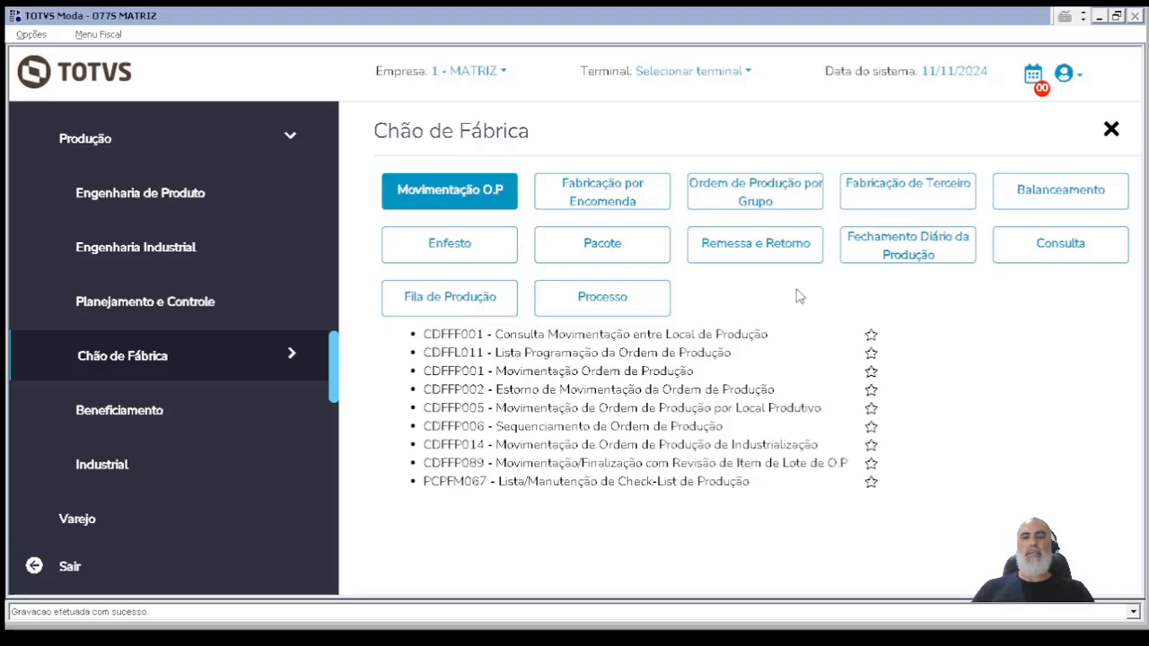
click(126, 460)
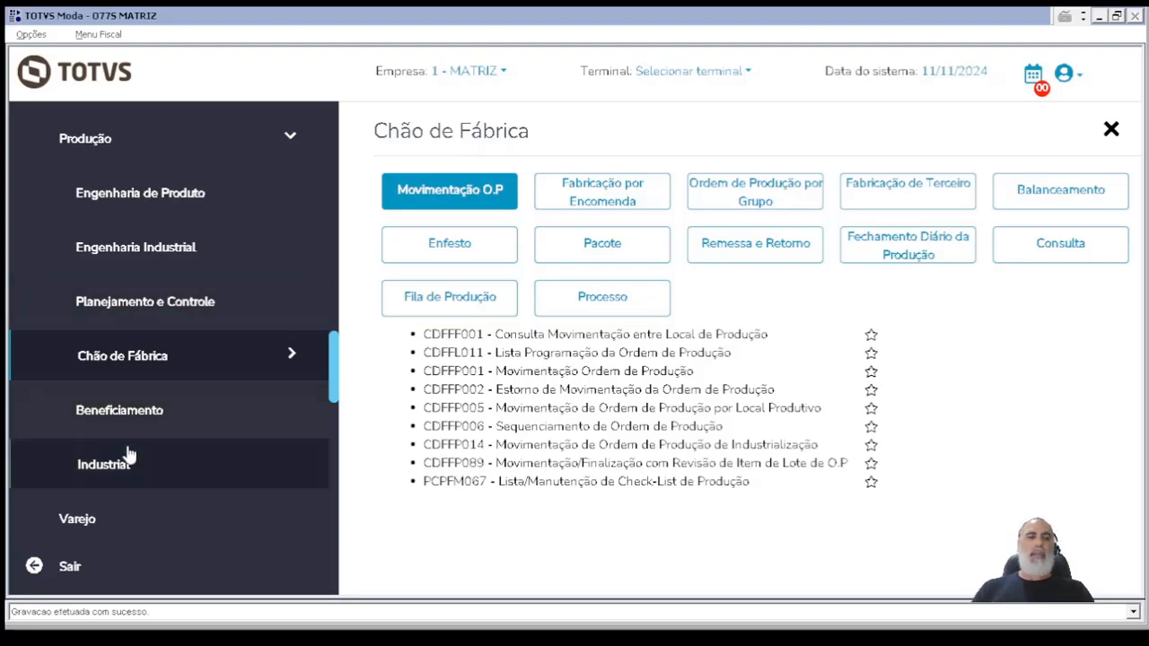
click(164, 359)
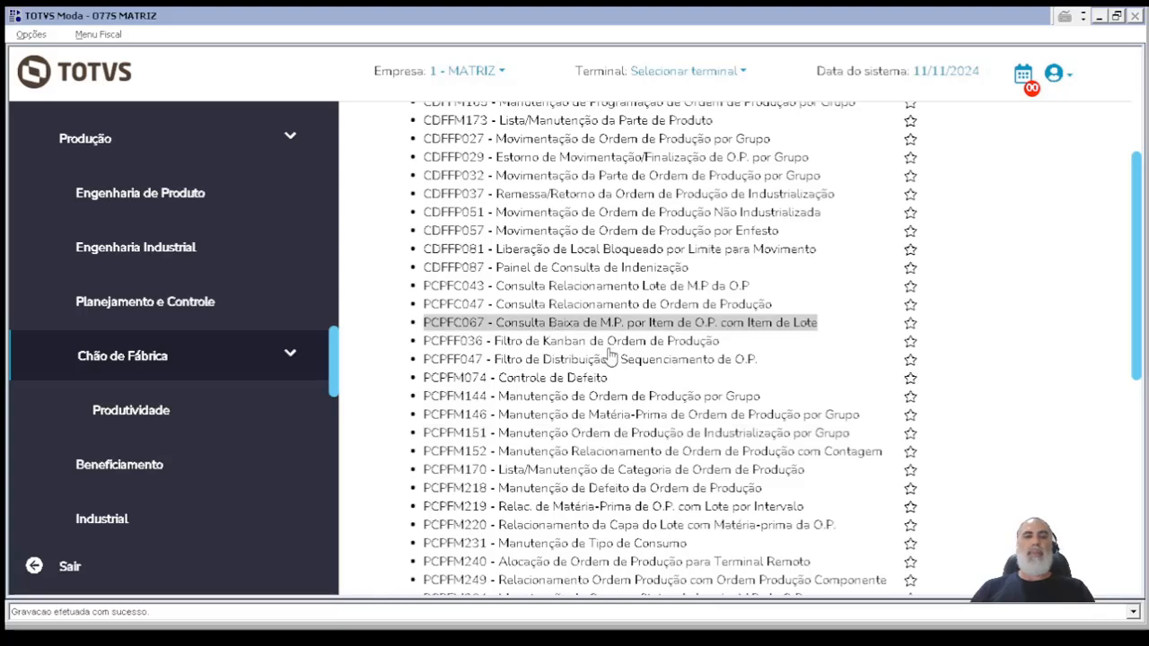
click(626, 438)
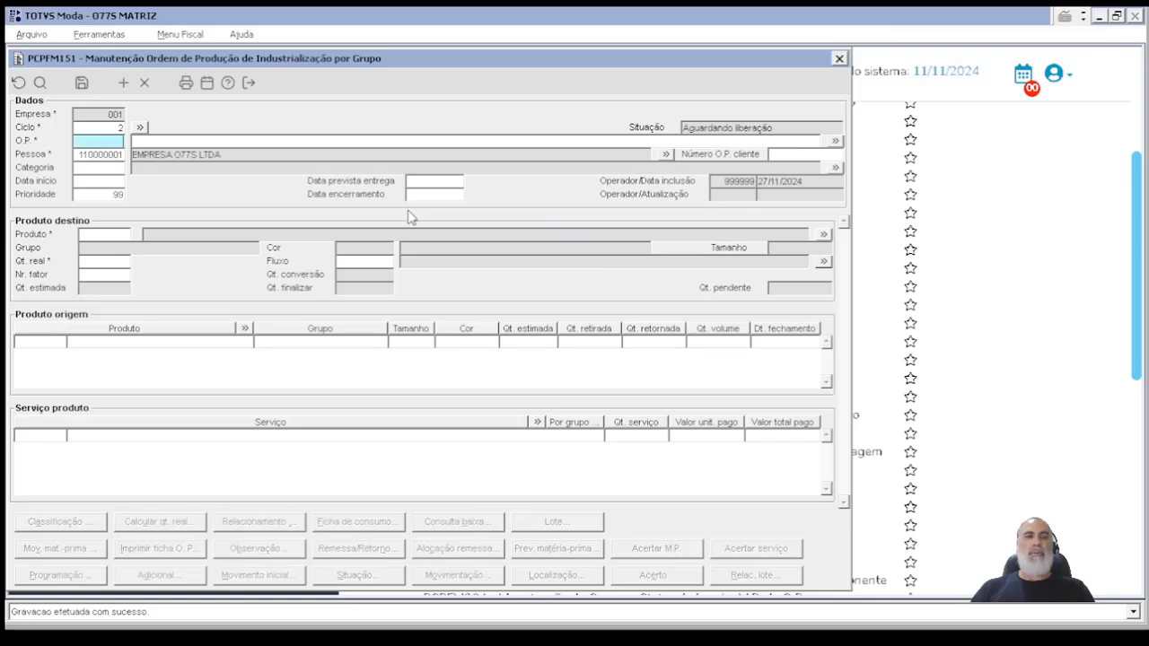